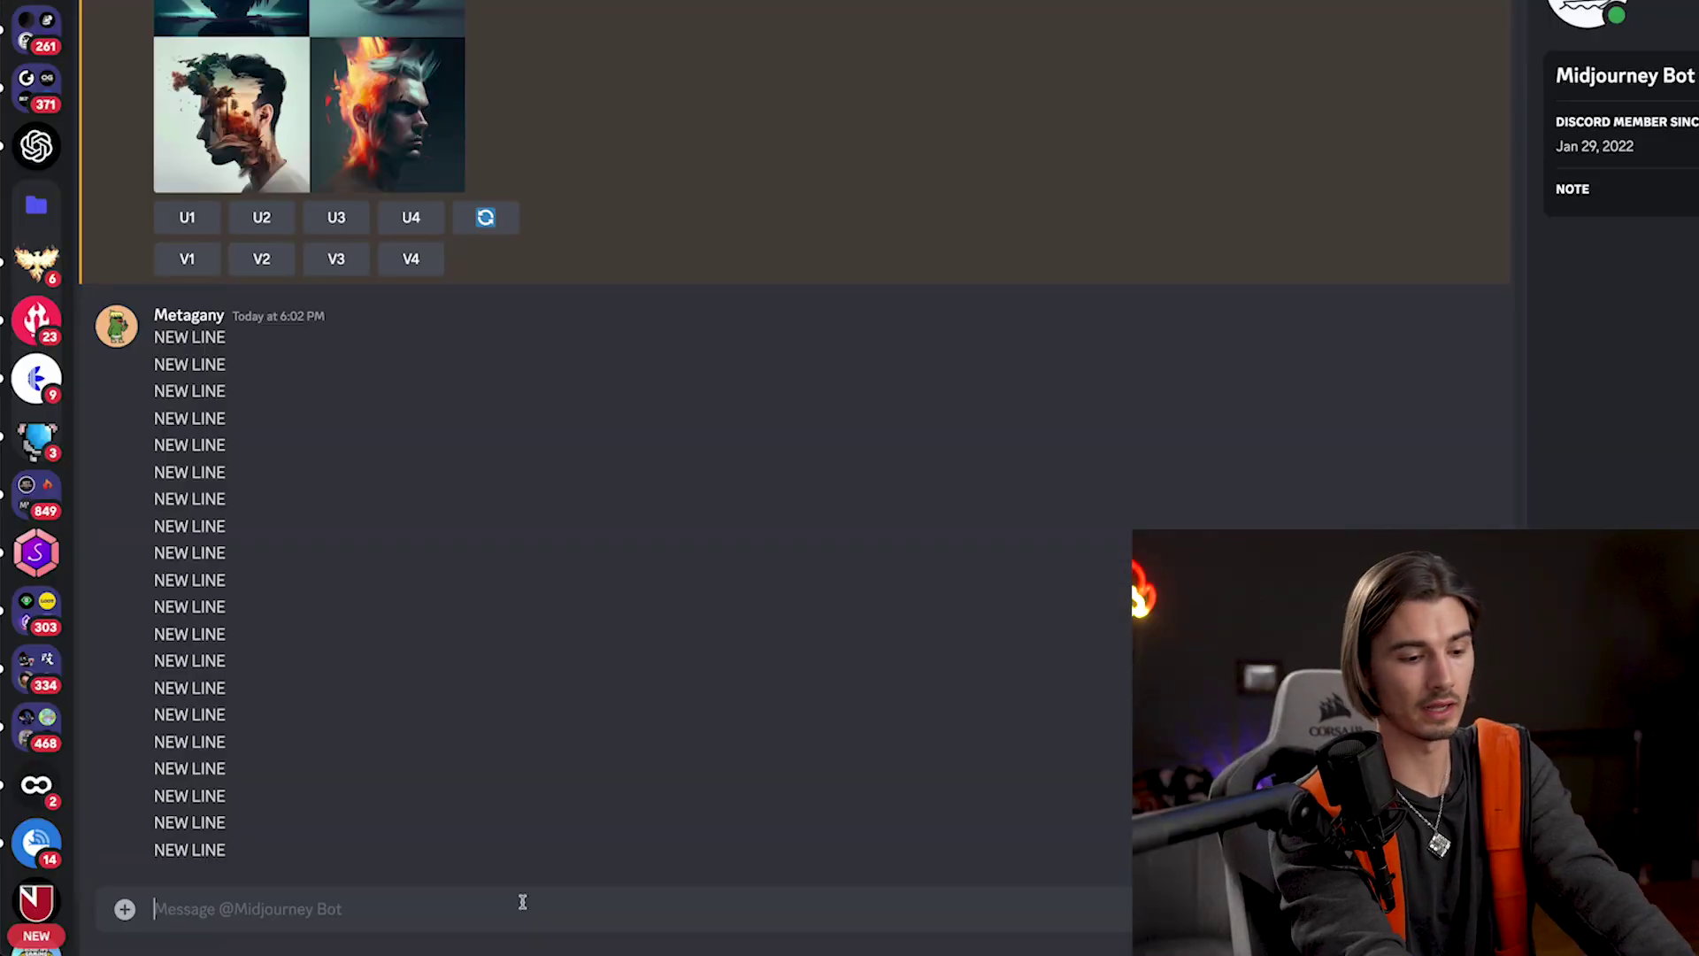
Step: Enter /imagine in the Midjourney Bot DM so an empty prompt field is ready
type("/imagine")
key("Tab")
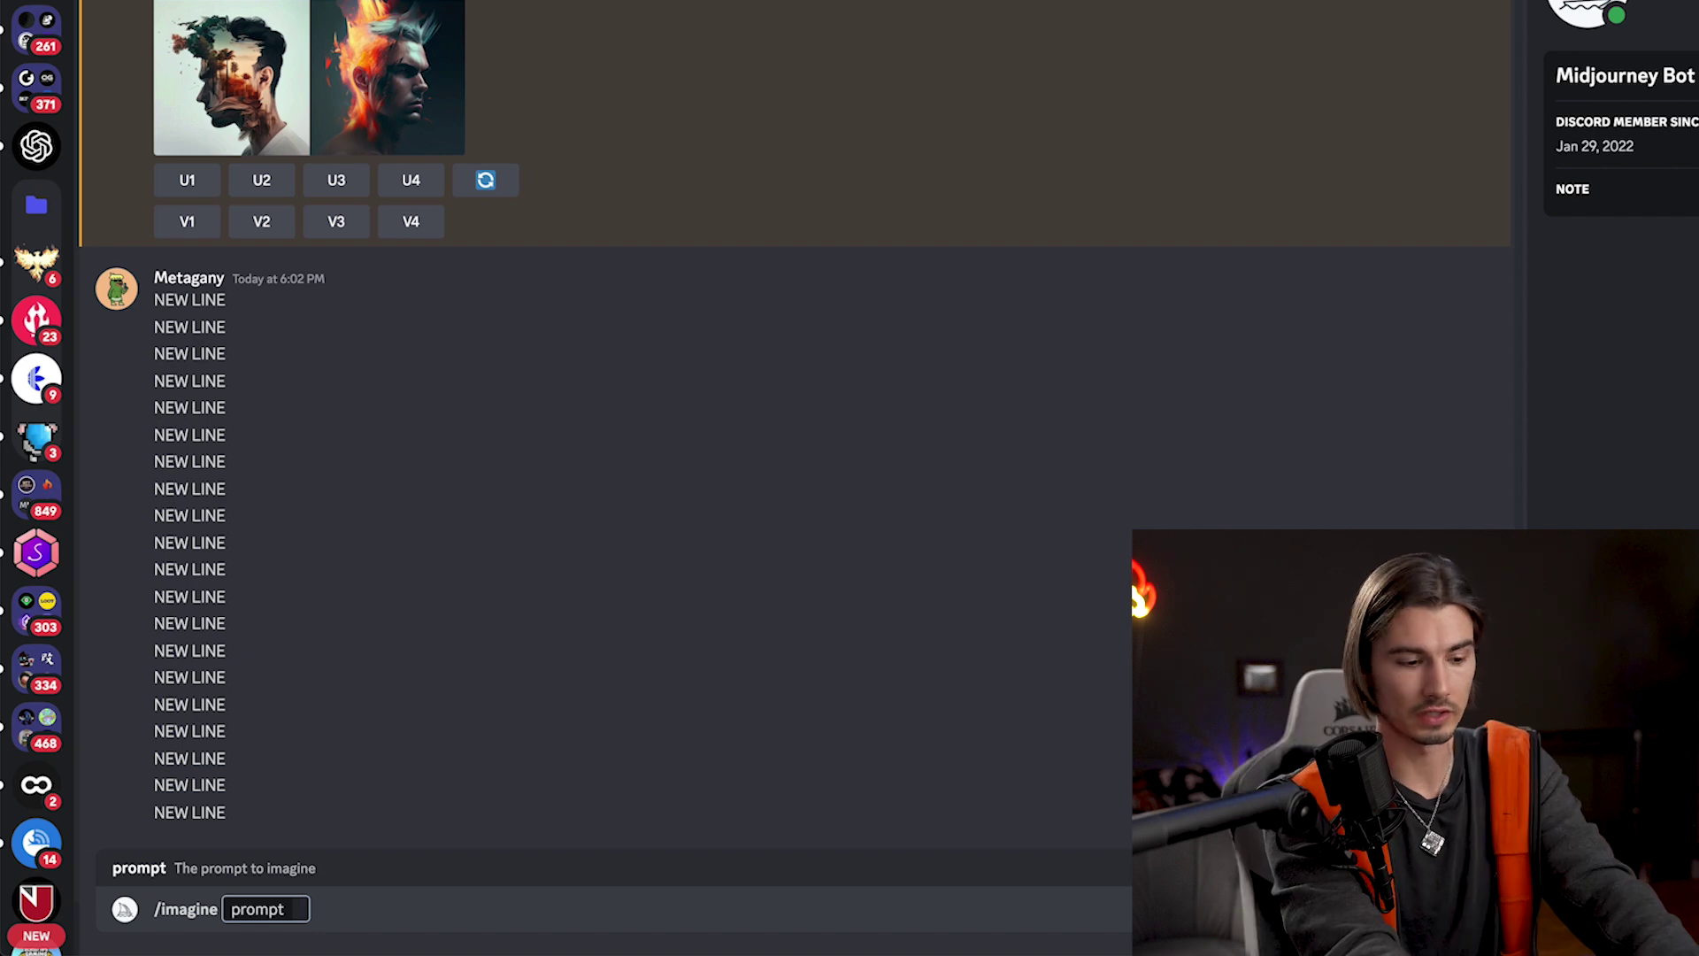
Step: Submit the matrix-style 'the ai advantage' website prompt in light purple and dark grey
type("stunning website, matrix style graphics, name is \"the ai advantage\", website, hyper realistic, light purple, dark grey")
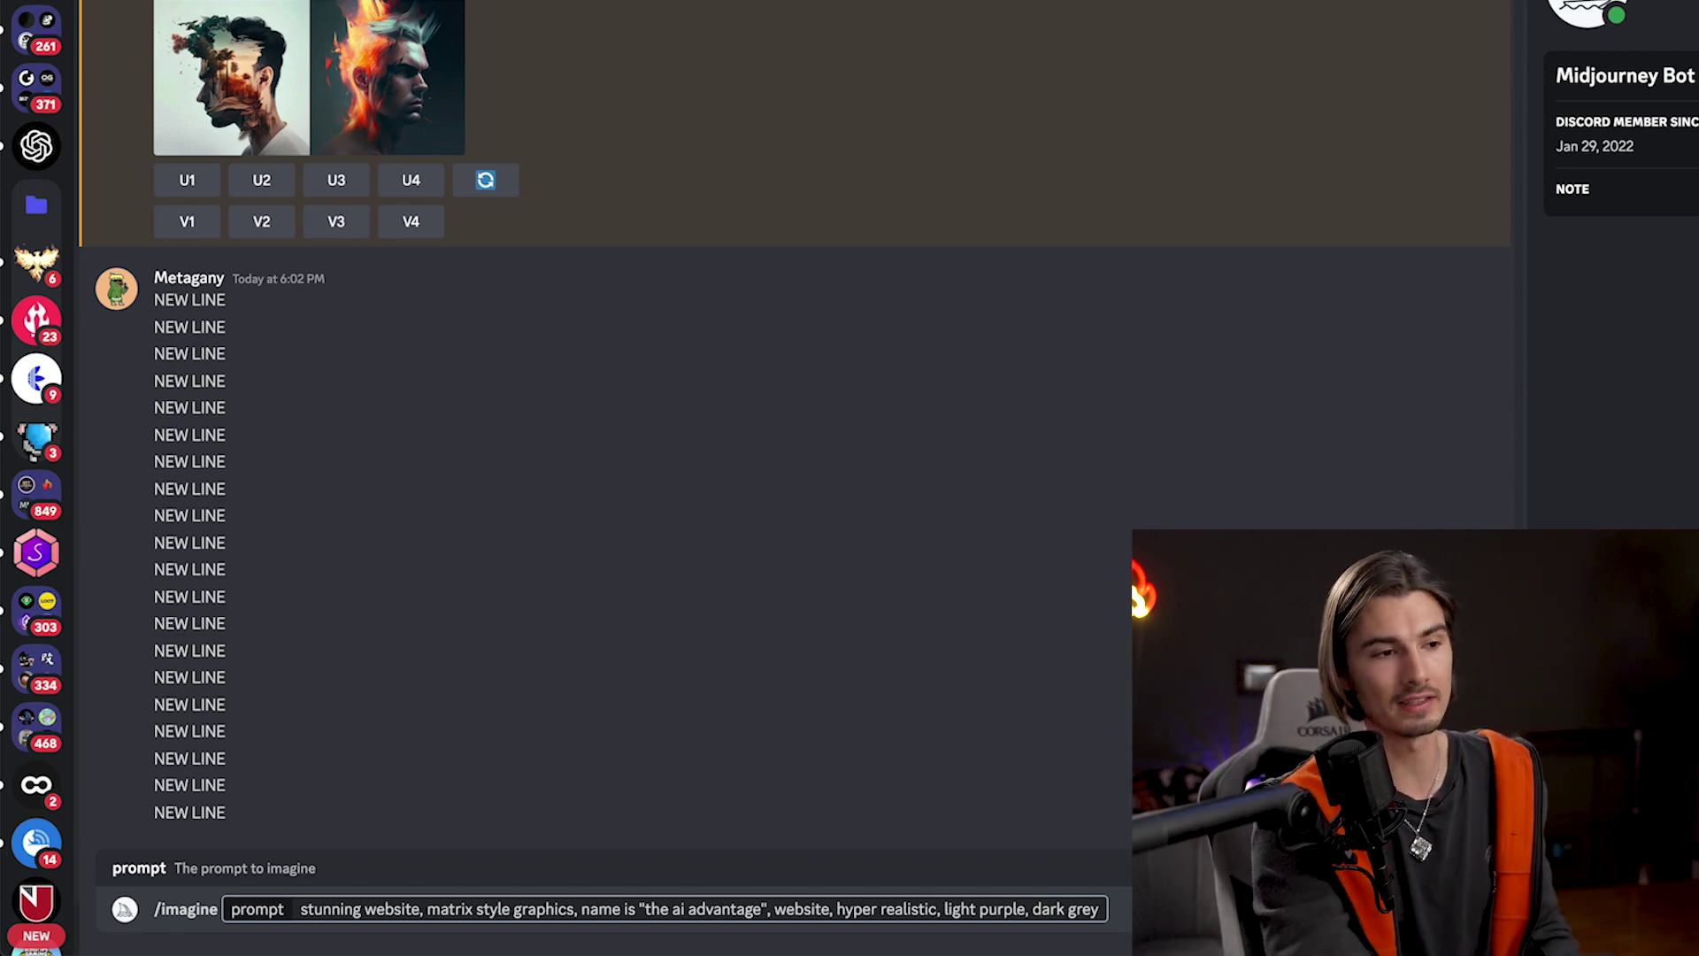
key("Return")
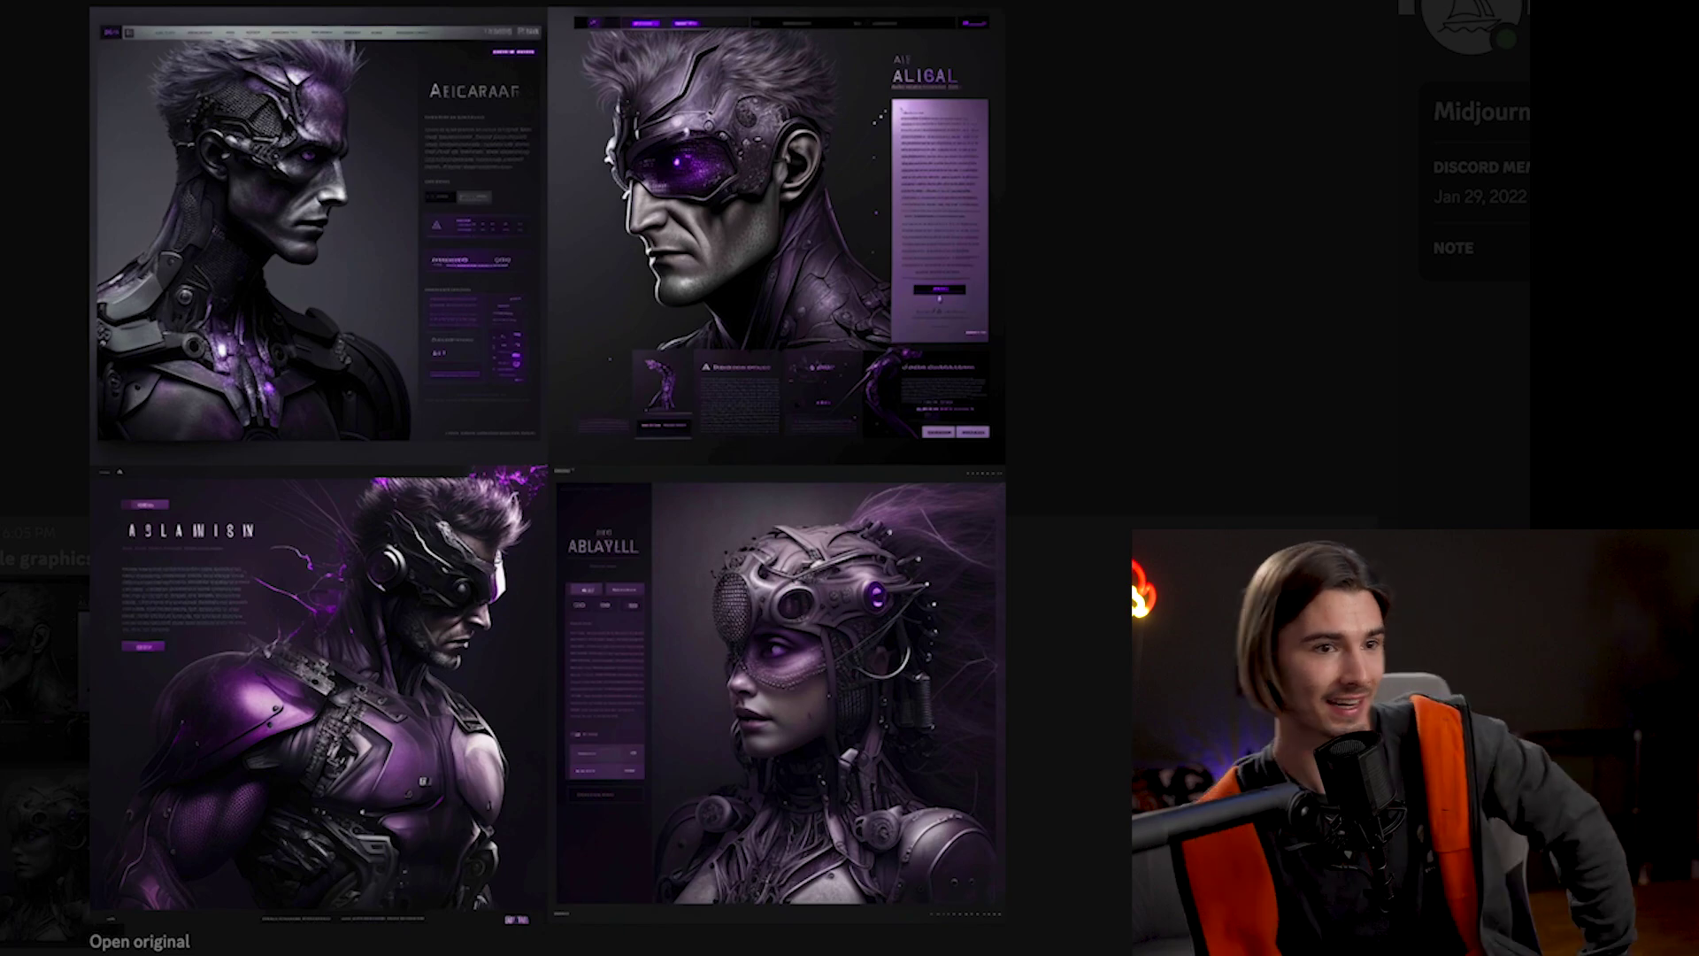
Step: Reuse the previous prompt in a new message and remove the site name phrase
key("Escape")
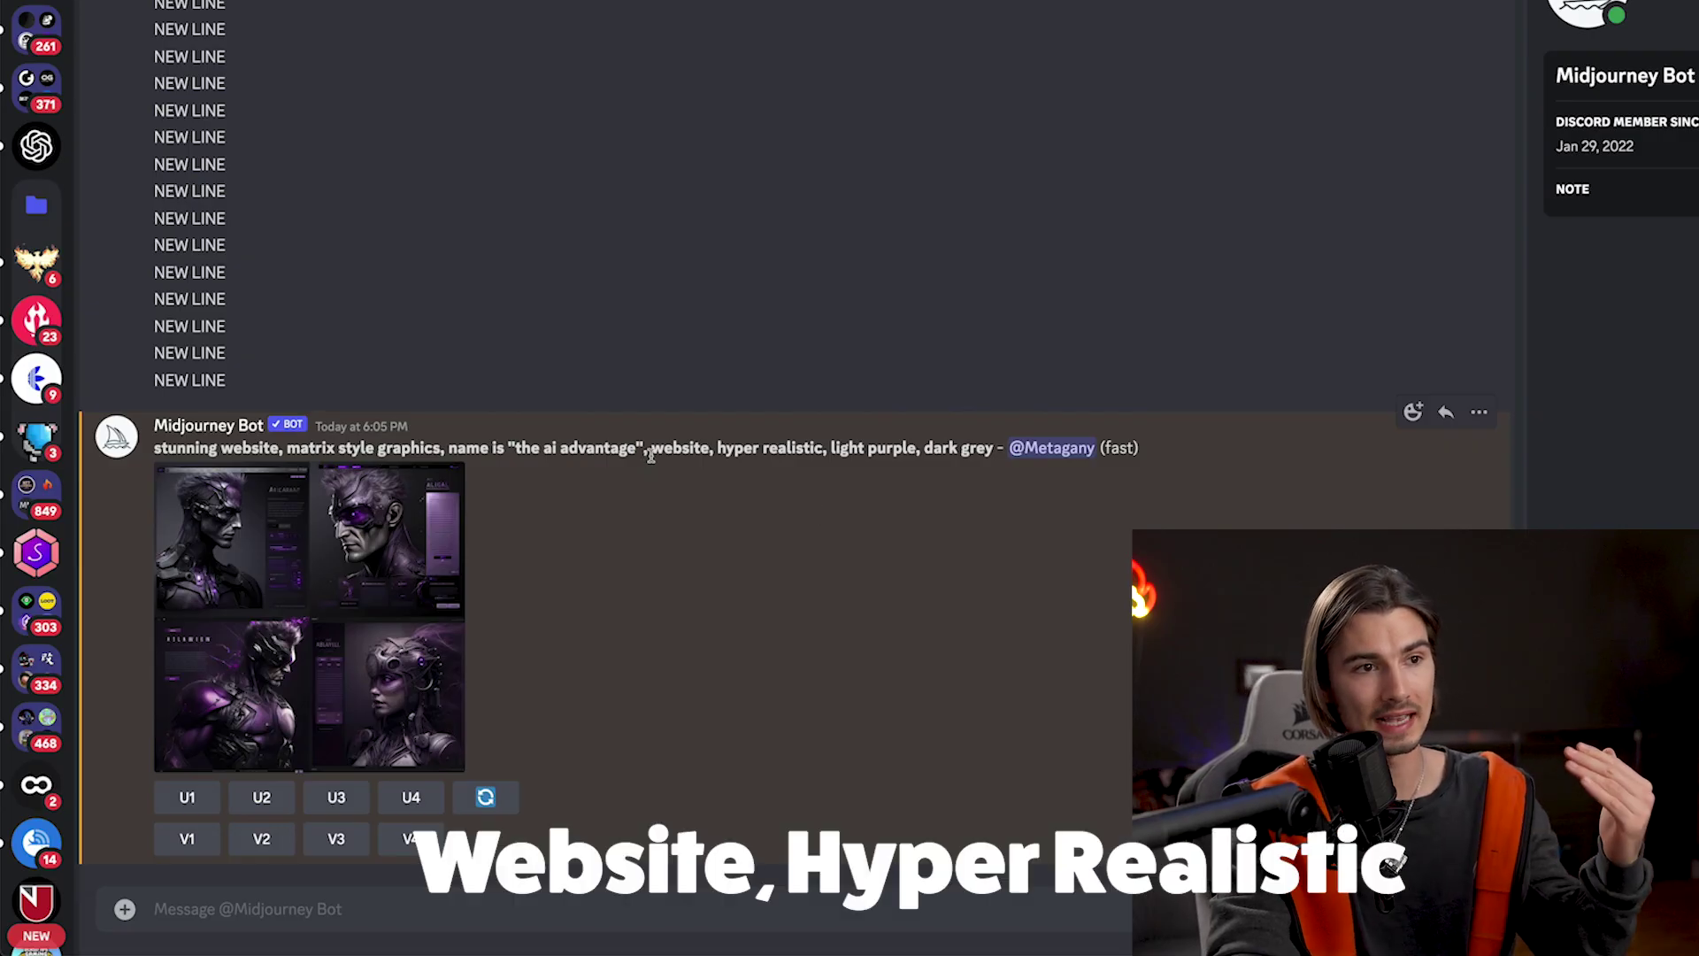
left_click_drag(834, 447, 1028, 527)
type("stunning website, matrix style graphics, name is \"the ai advantage\", website, hyper realistic, light purple, dark grey")
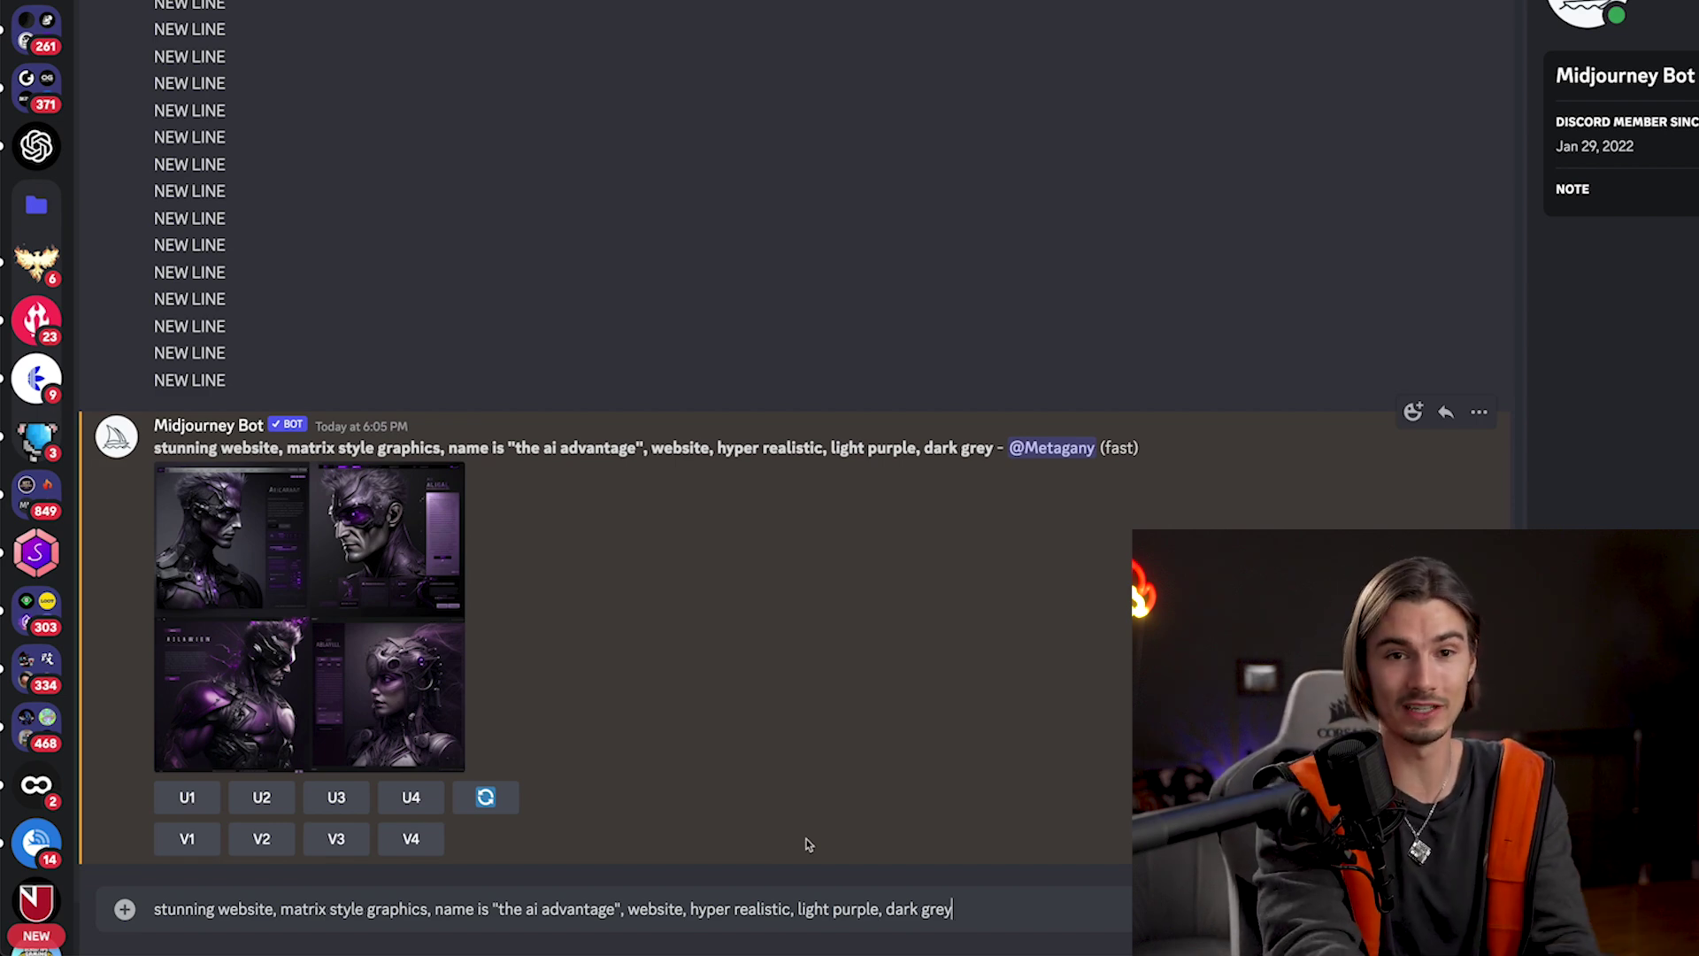
left_click_drag(624, 909, 434, 909)
key("BackSpace")
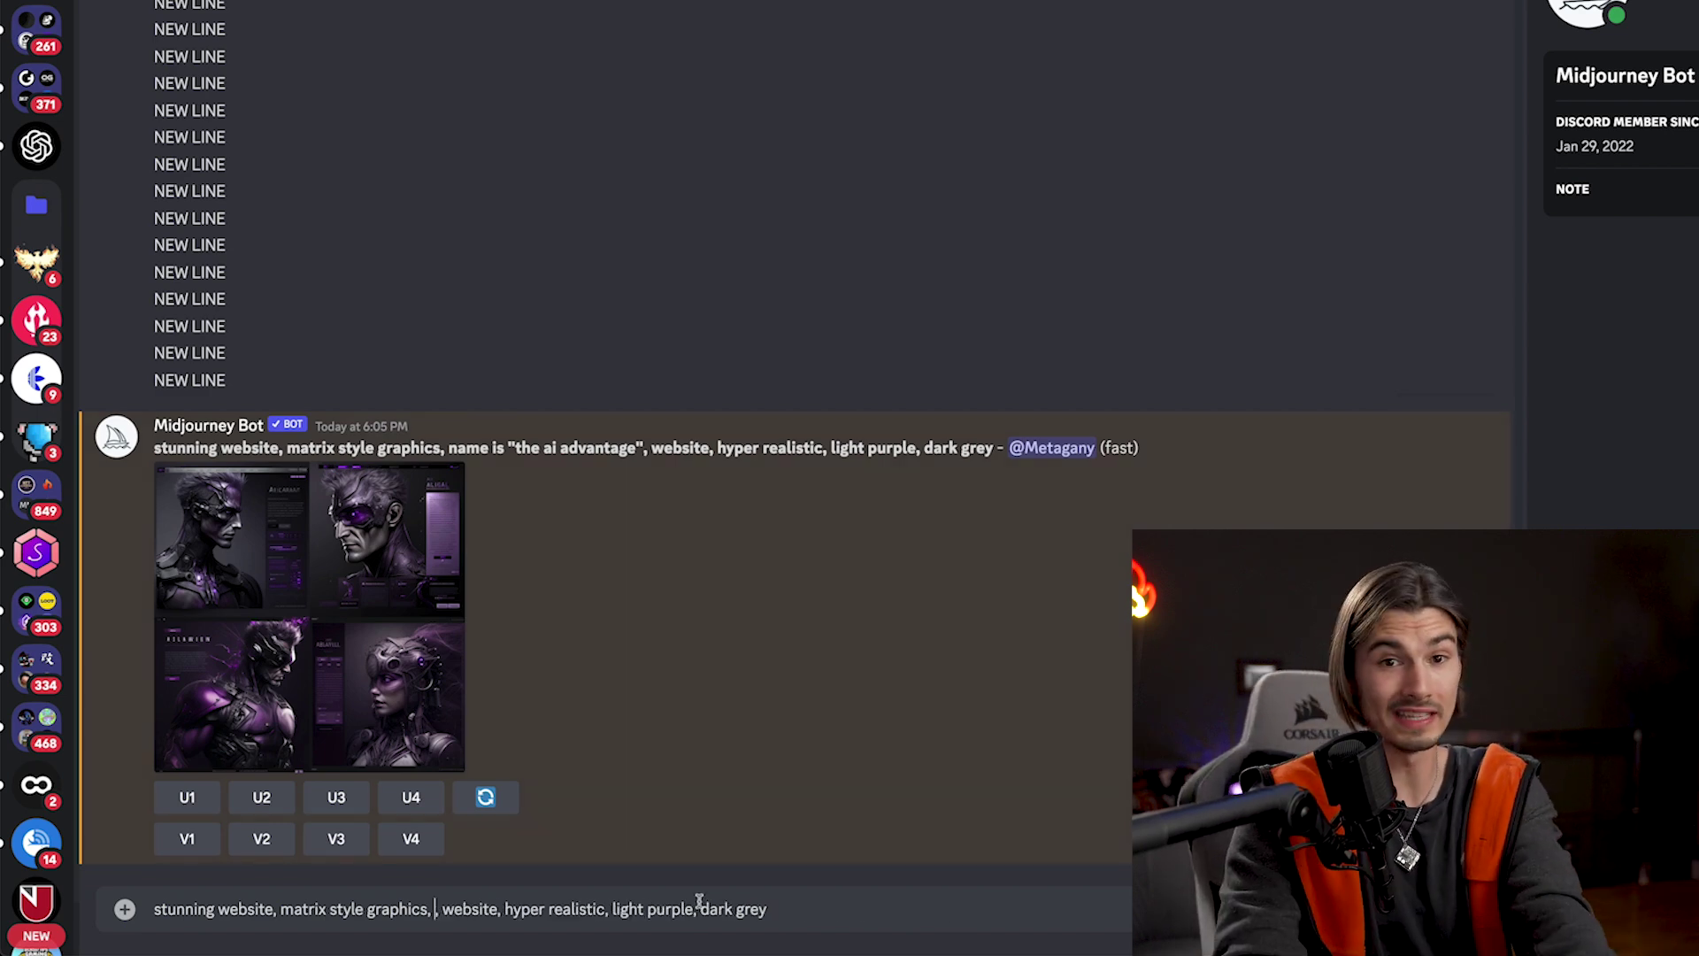
key("BackSpace")
key("BackSpace")
Step: Add 'shady super coder character' and 'ui, ux' to the prompt and send it
left_click(605, 908)
type("shady super coder,")
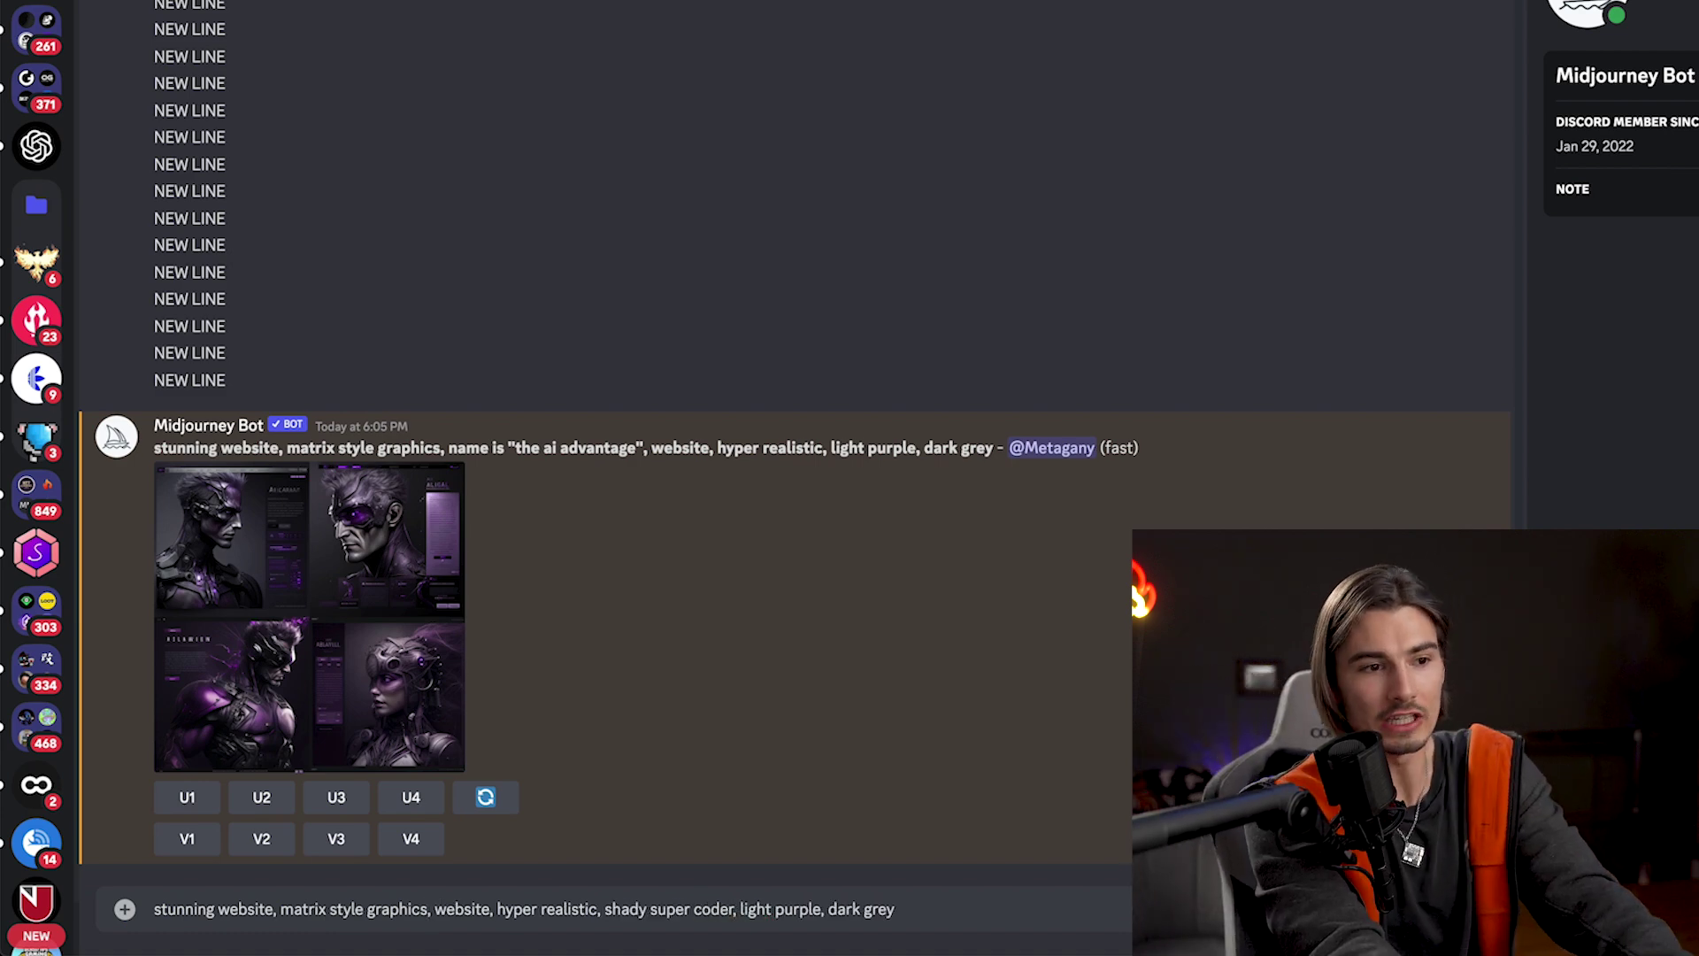
left_click(733, 909)
type("character")
key("End")
type(",")
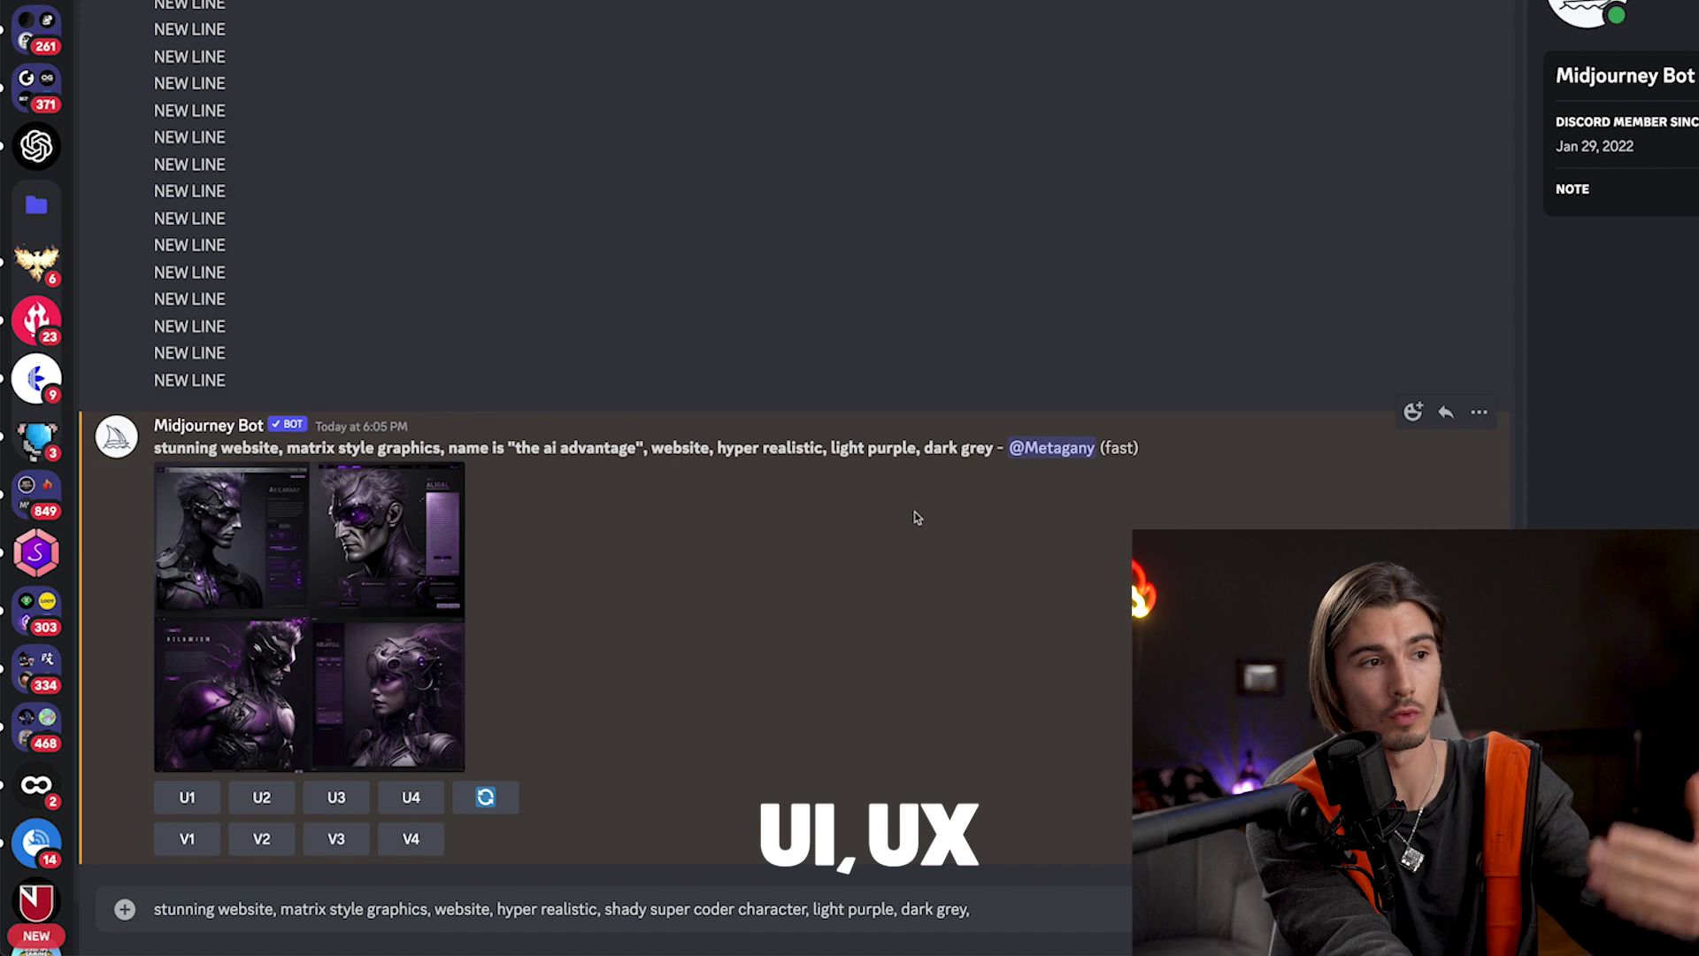
type("ui, ux")
key("Return")
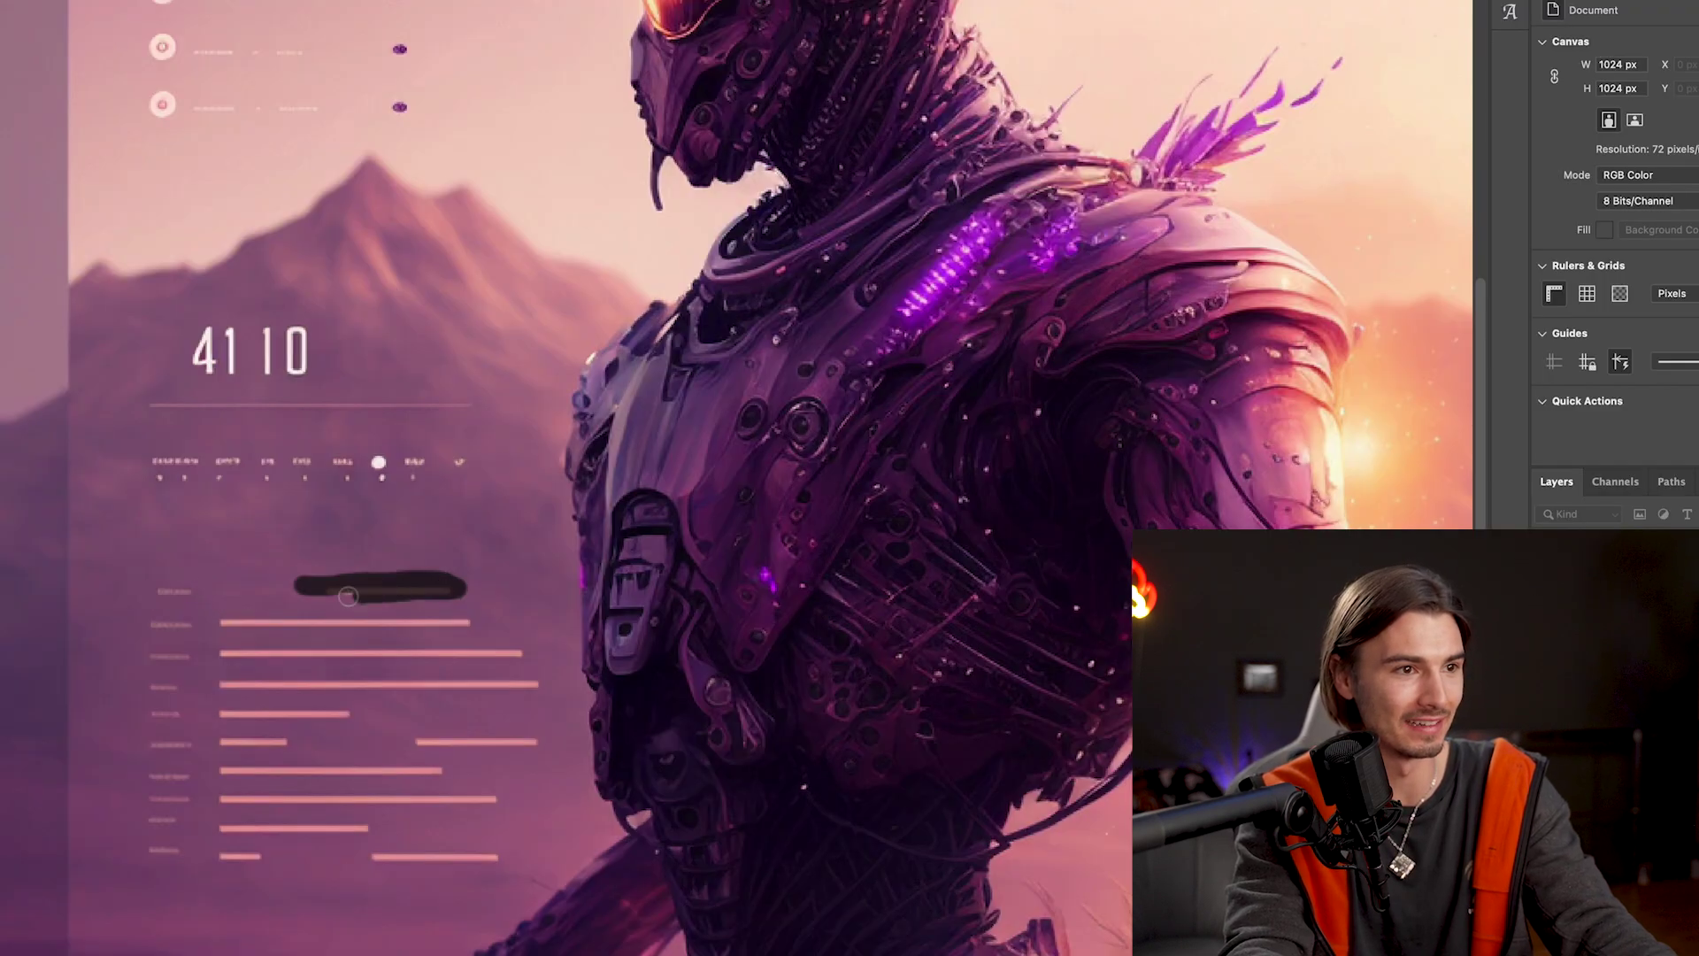
Step: Content-aware fill away the dark bar, list rows and the 41 numeral
left_click_drag(258, 350, 309, 352)
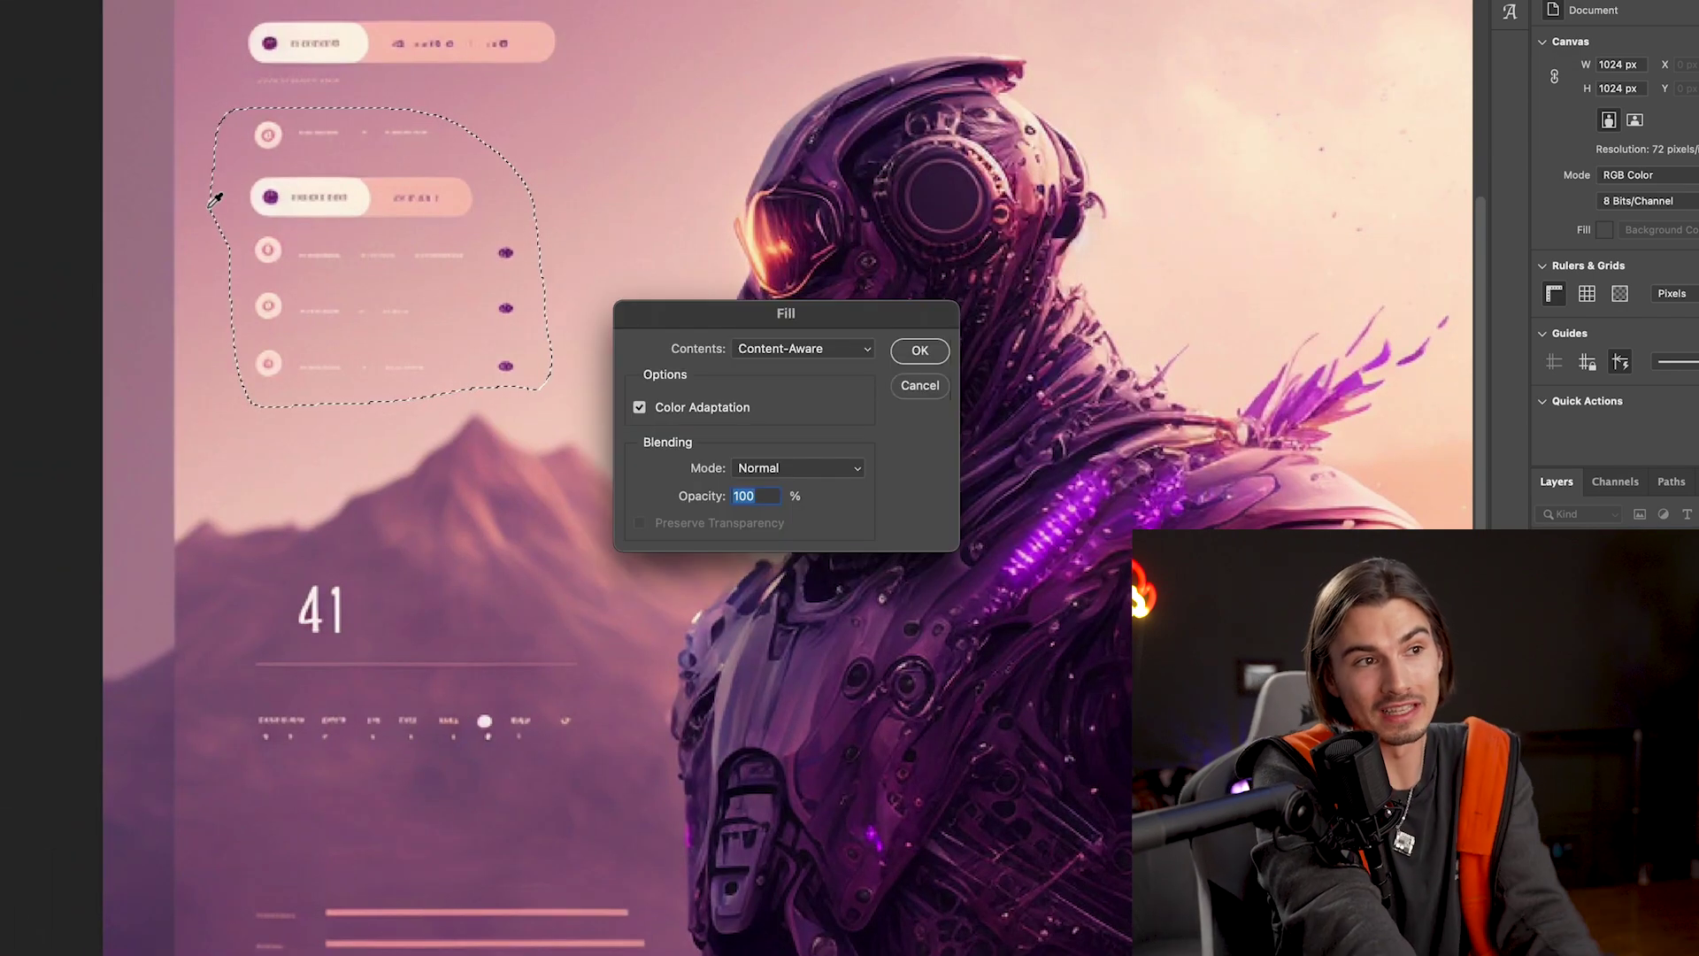
key("Return")
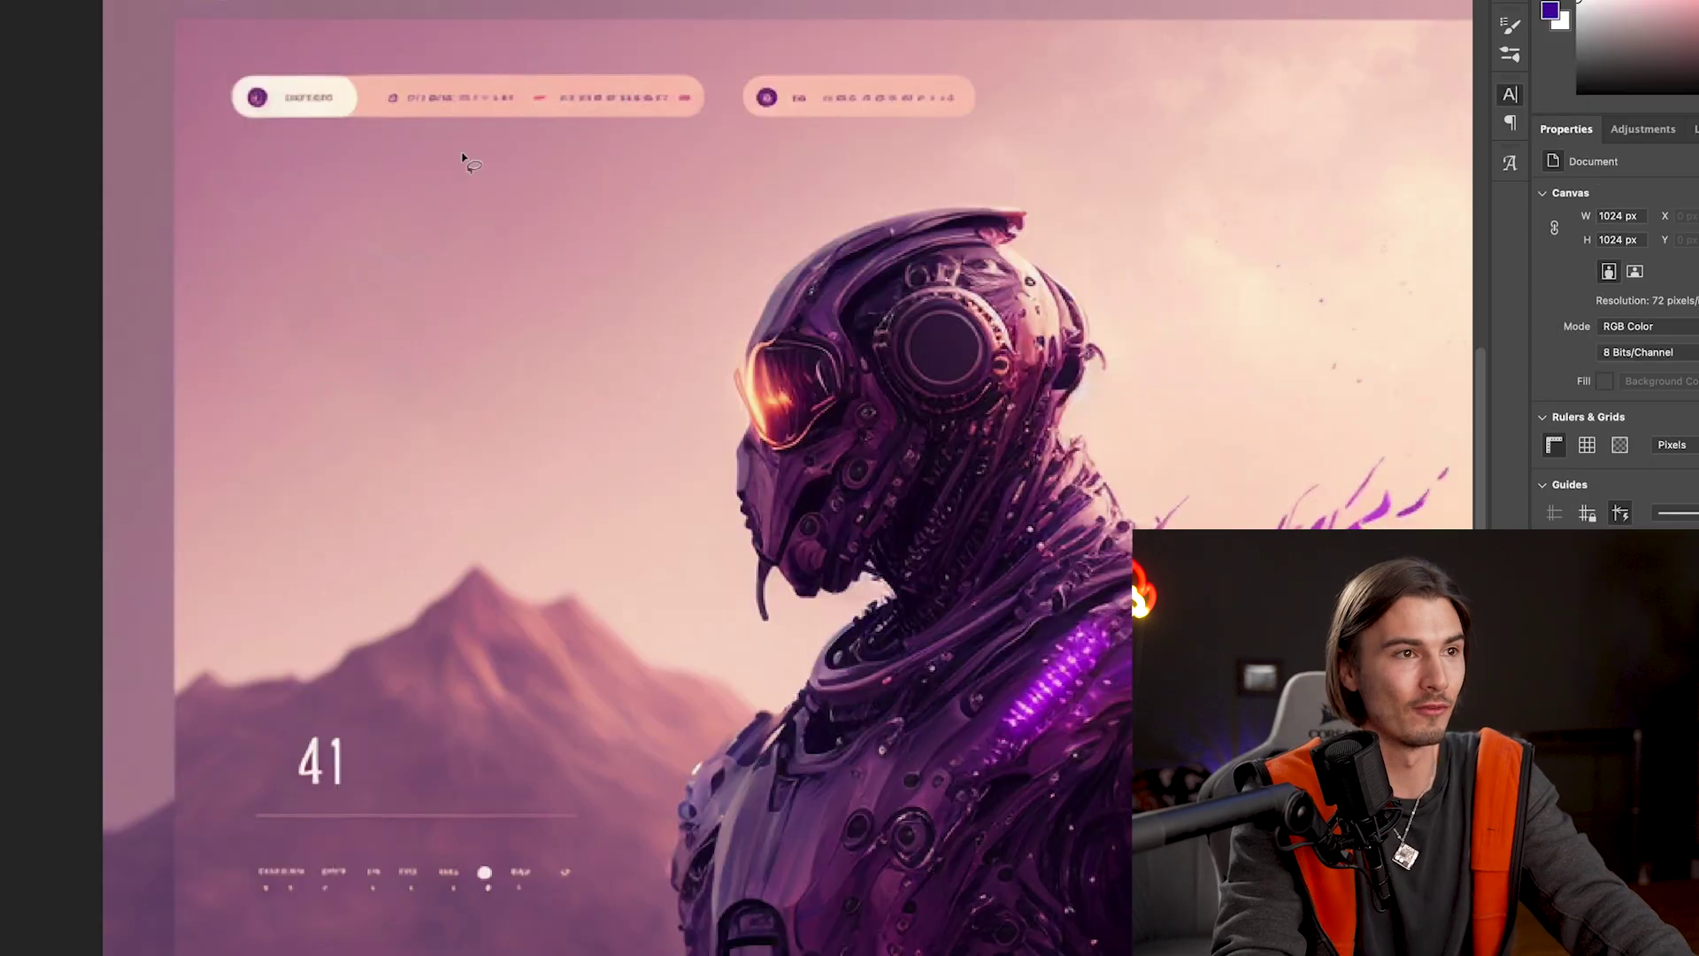
mouse_move(440, 164)
left_mouse_down()
mouse_move(221, 142)
mouse_move(493, 45)
mouse_move(1017, 84)
mouse_move(1000, 155)
left_mouse_up()
left_click_drag(376, 731, 362, 793)
key("shift+BackSpace")
key("Return")
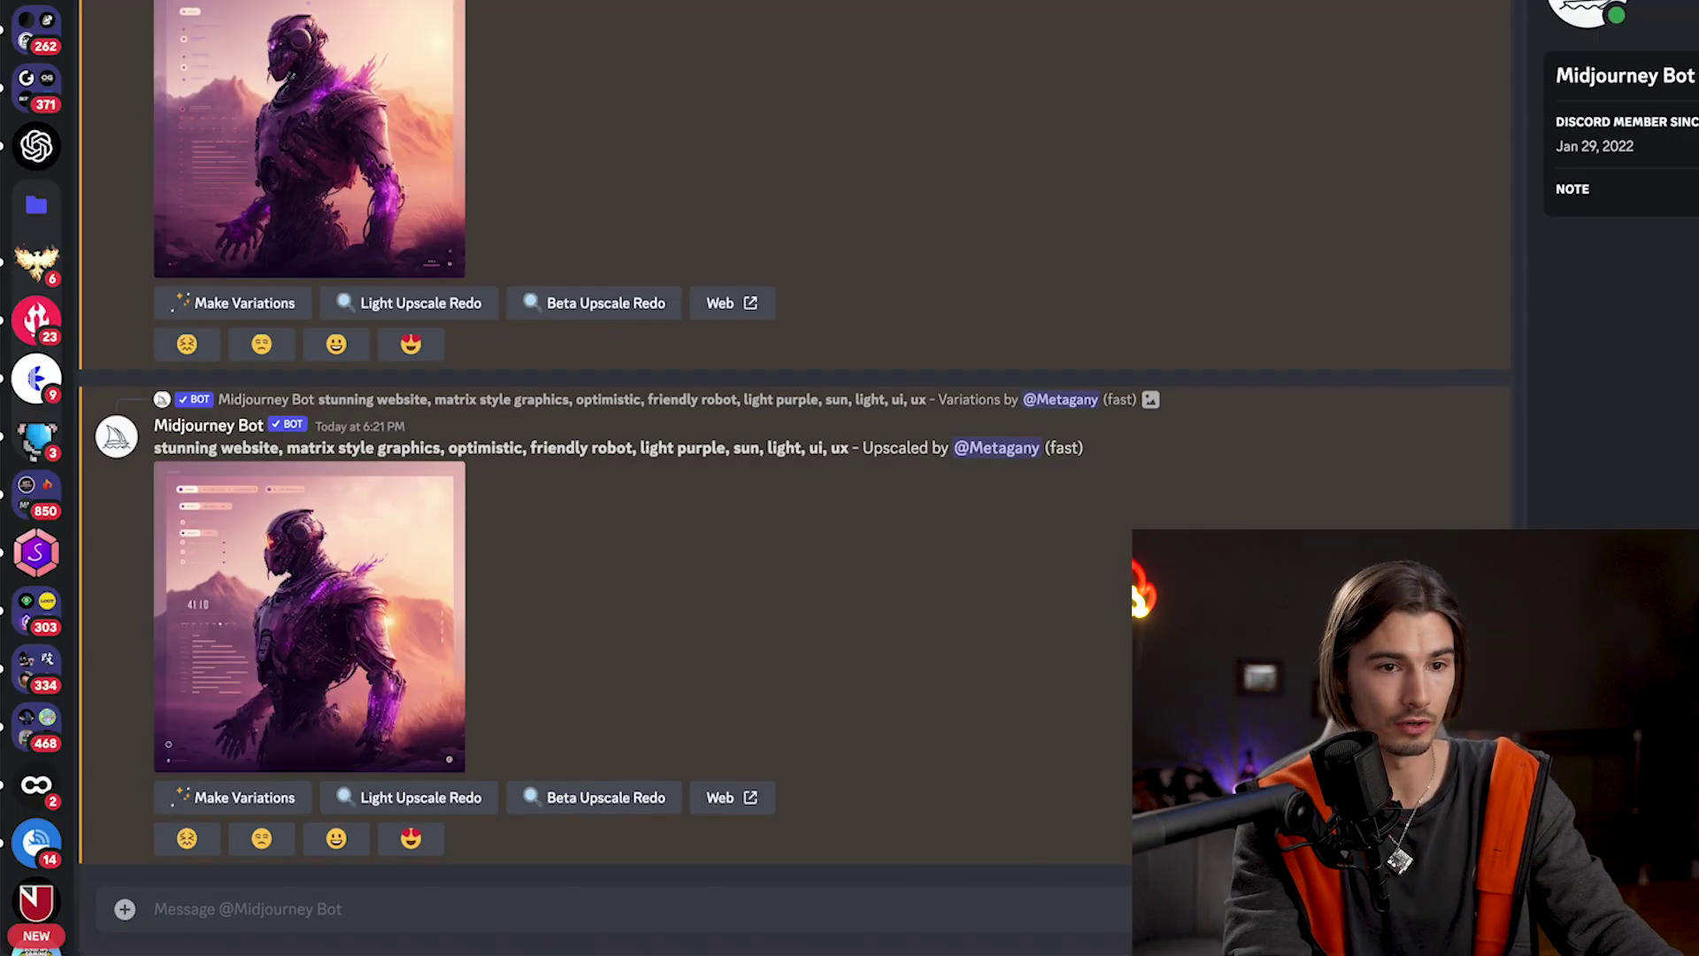
Step: Post the Apple page screenshot to the Midjourney DM and copy its link
key("super+v")
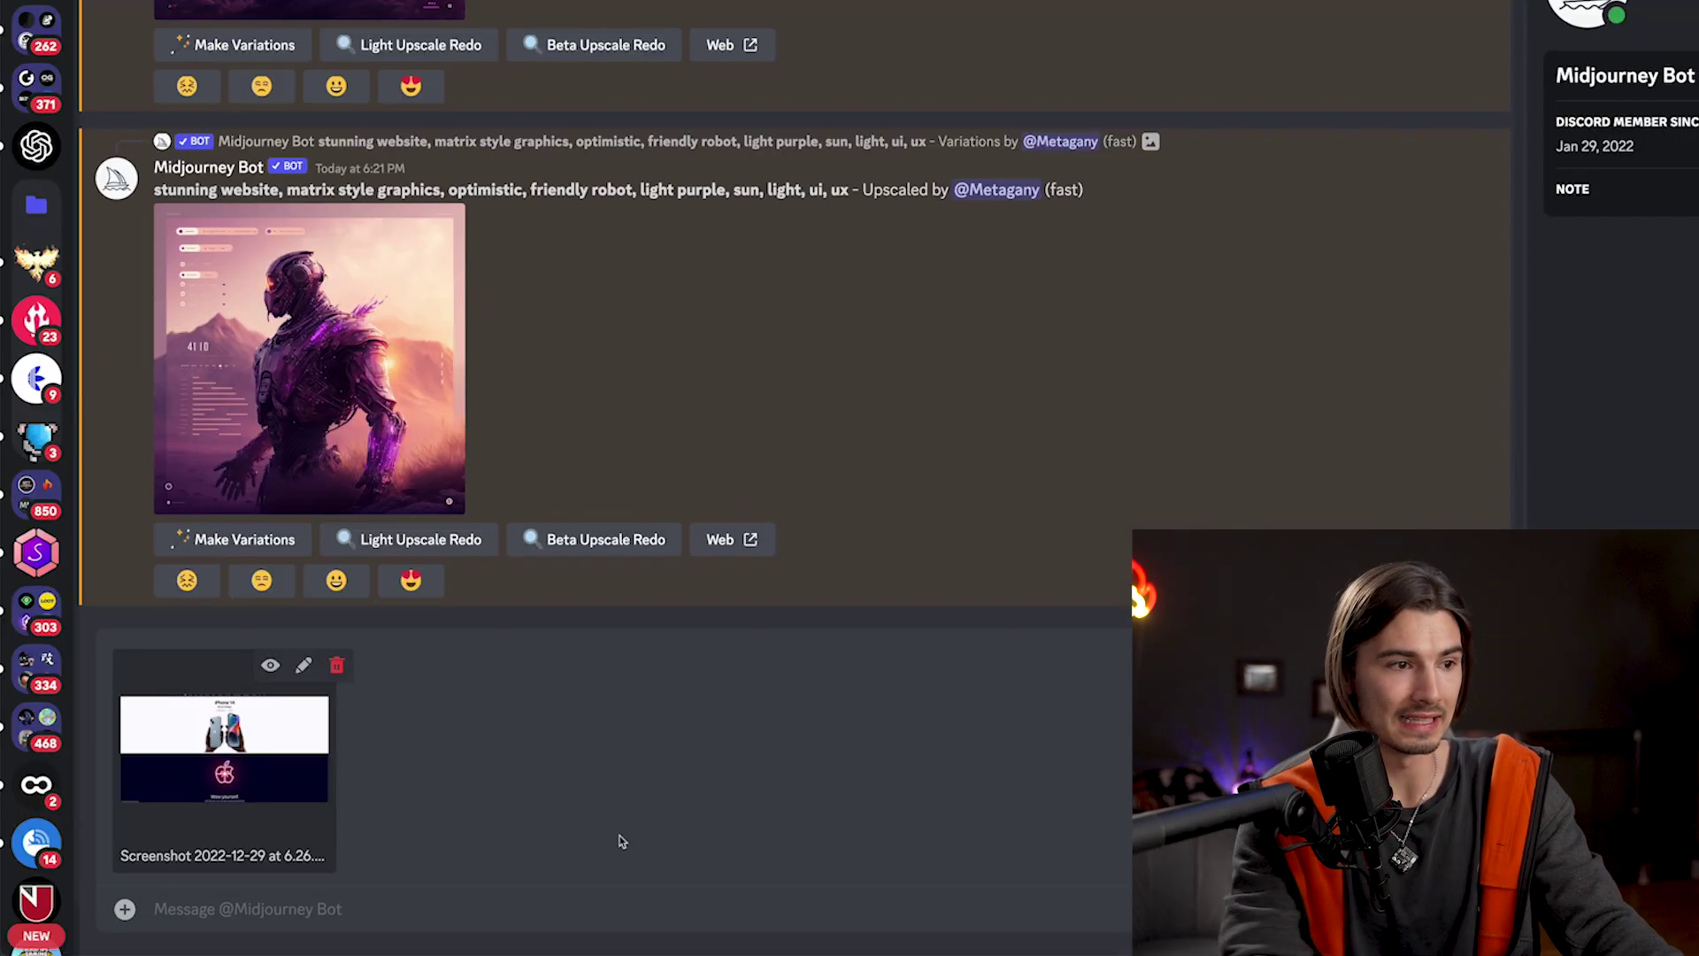
key("Return")
right_click(473, 762)
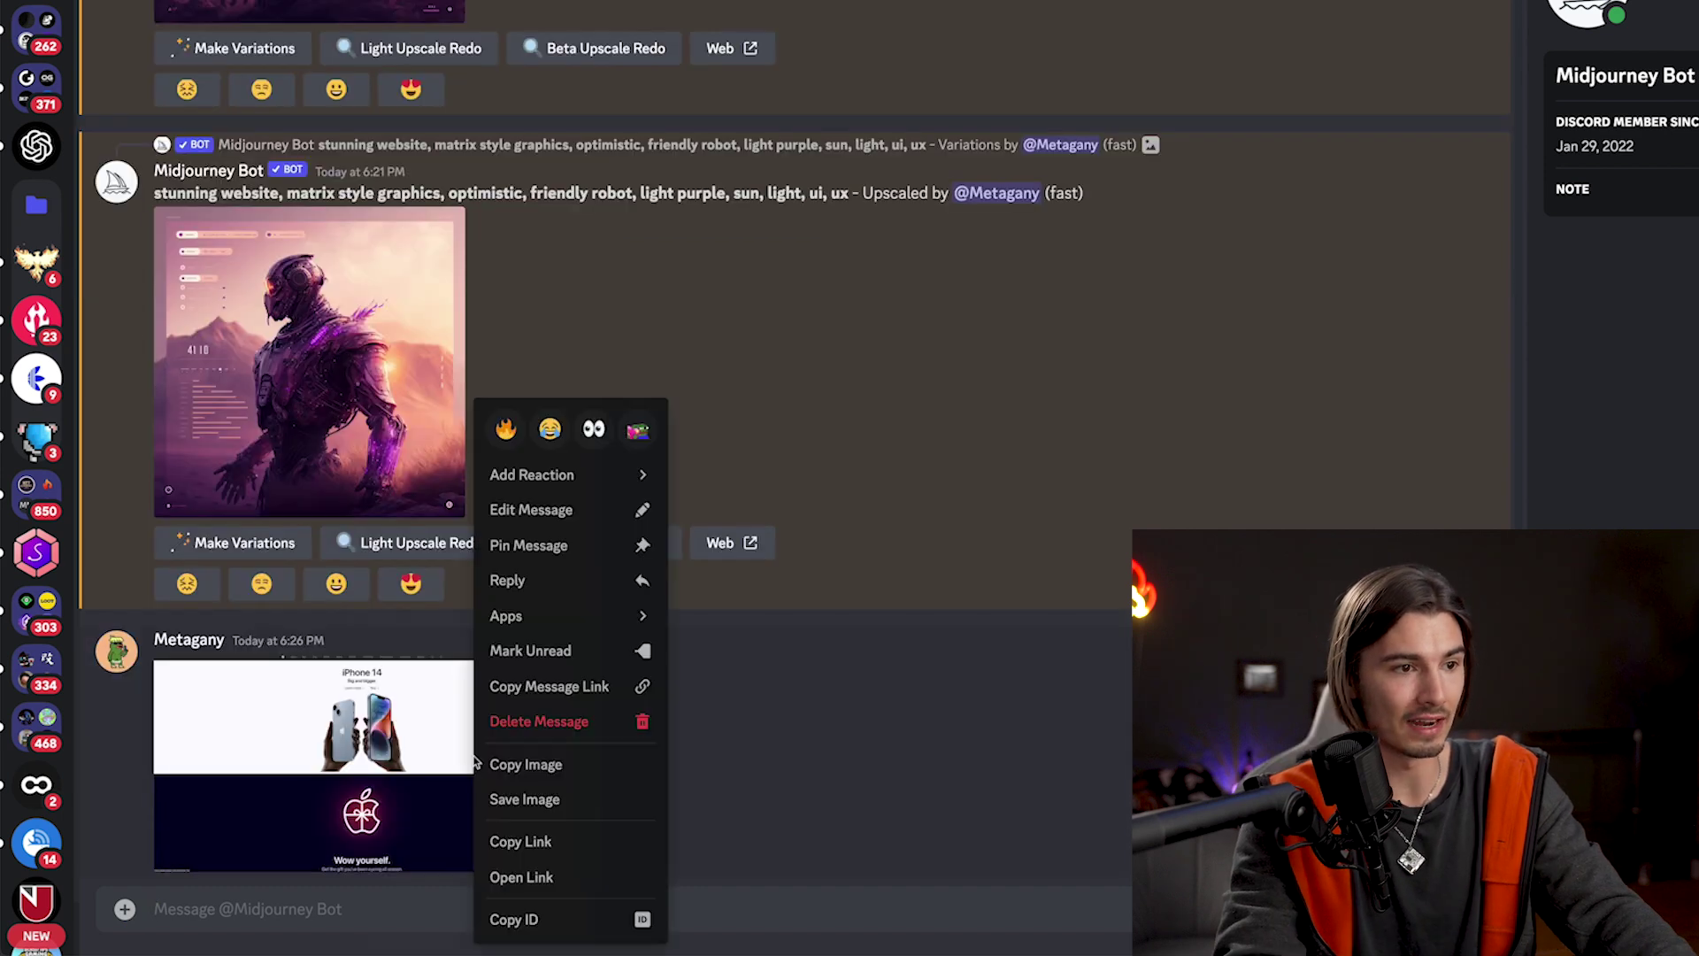
left_click(518, 841)
Step: Submit an /imagine prompt of the screenshot link plus 'matrix style'
type("/")
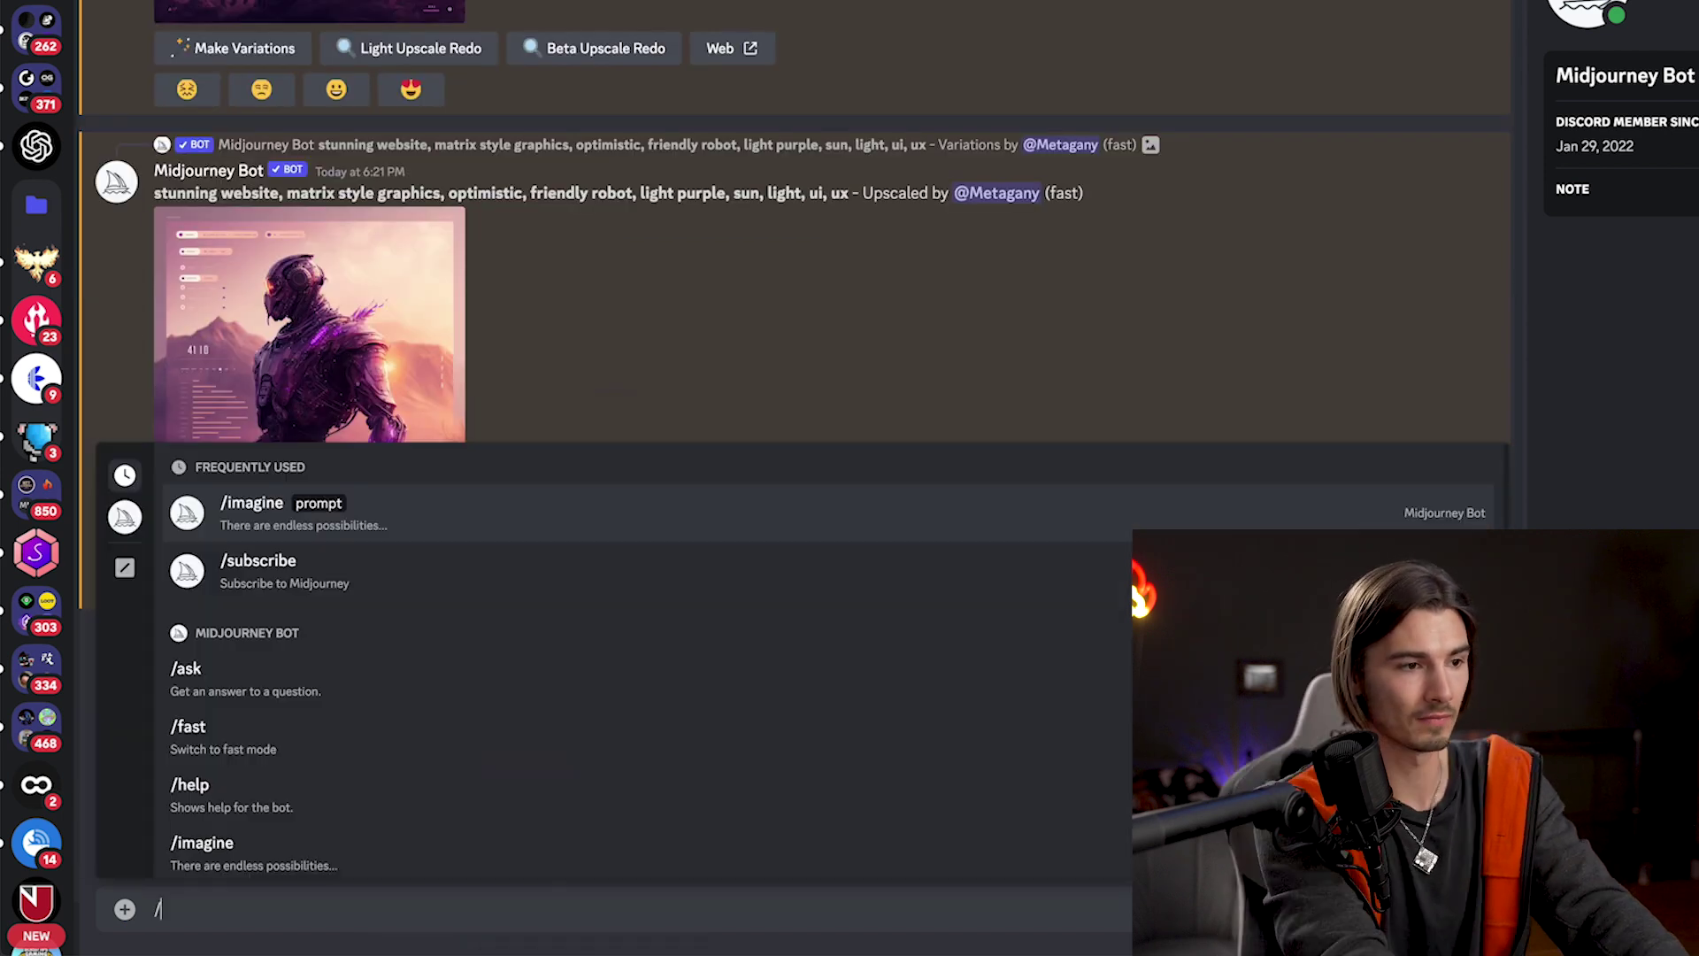
type("imag")
key("Tab")
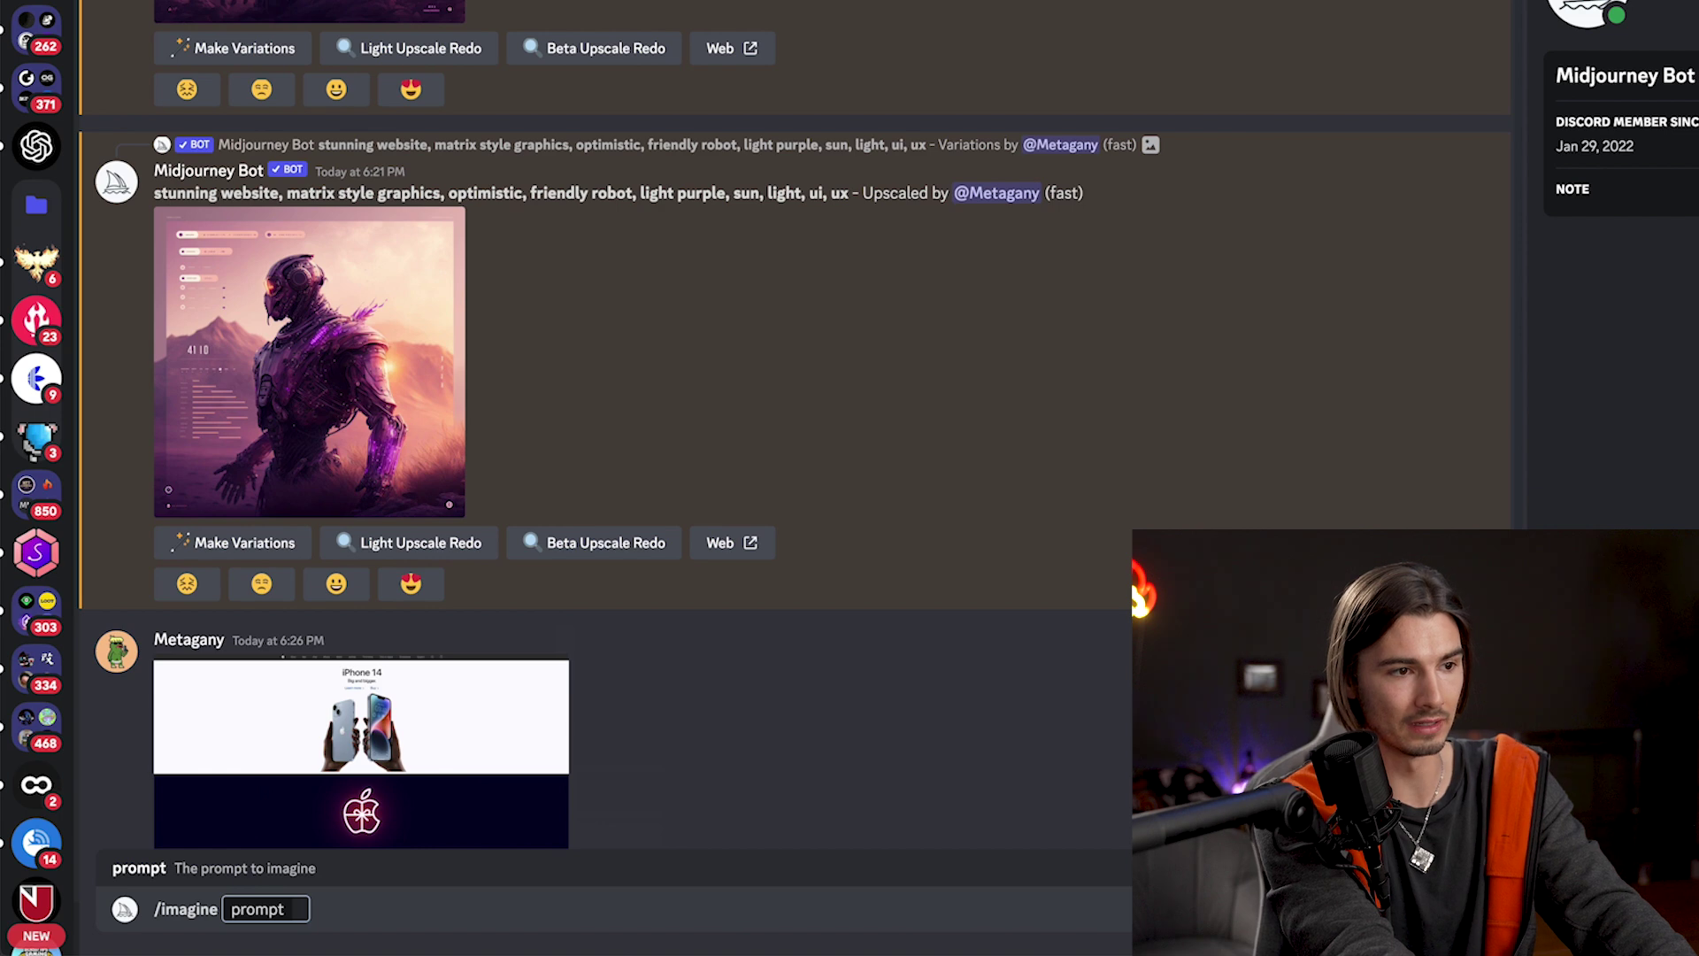
key("super+v")
type(", ma")
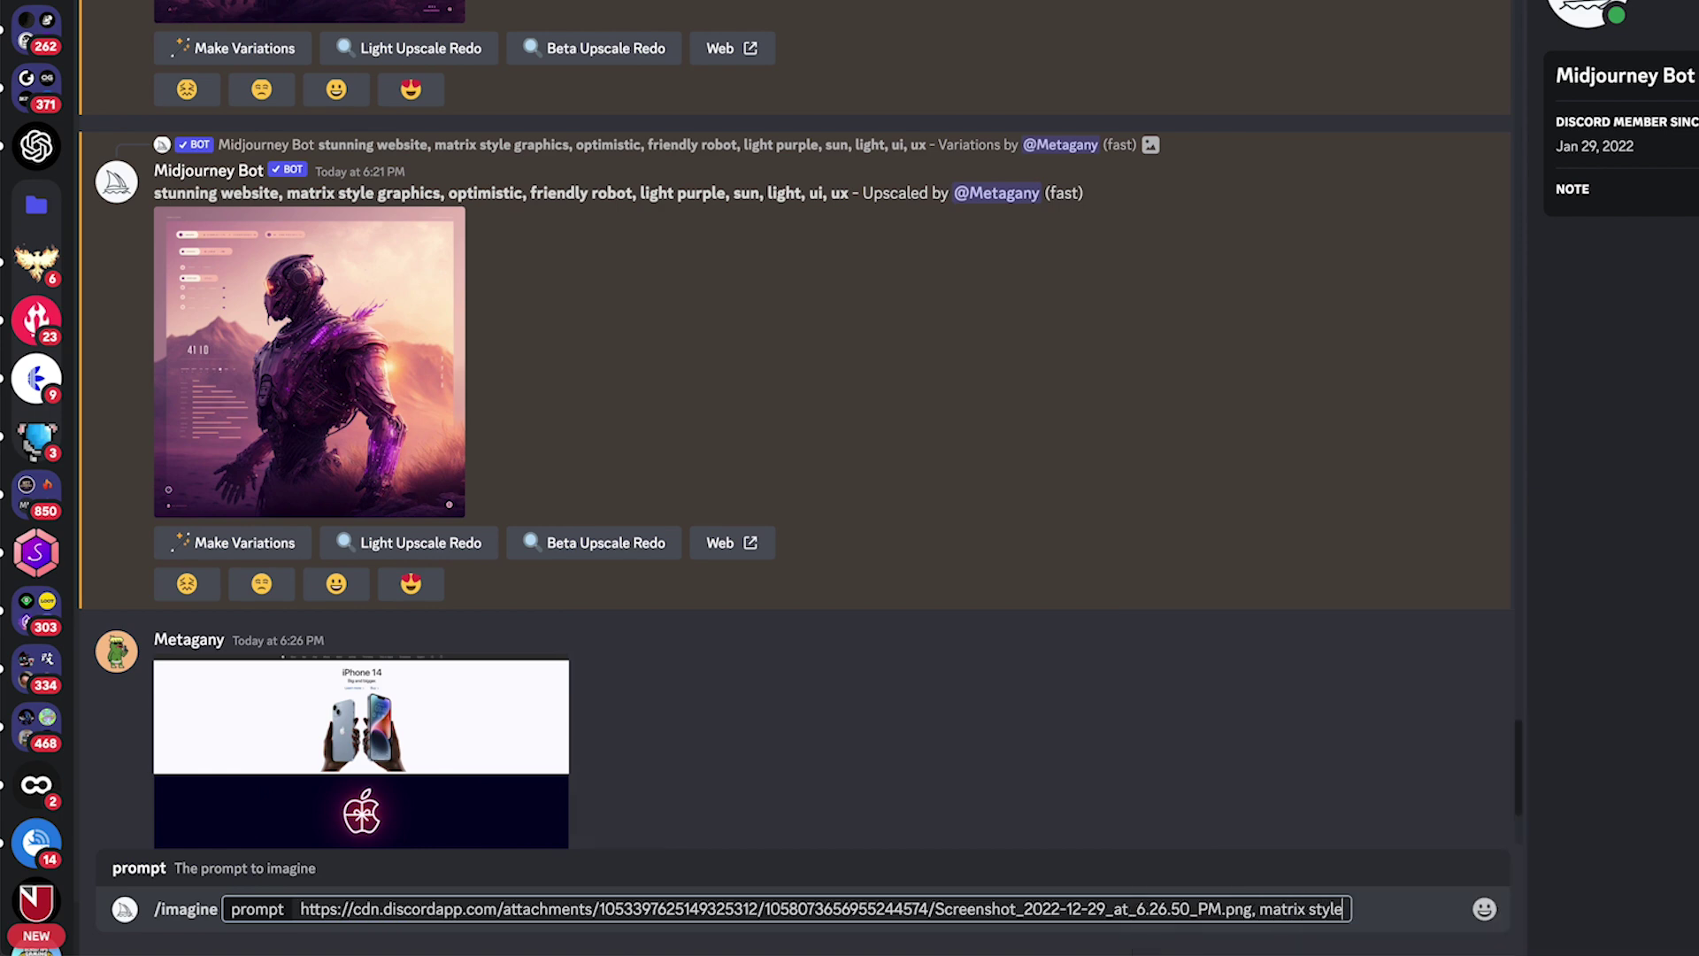
key("Return")
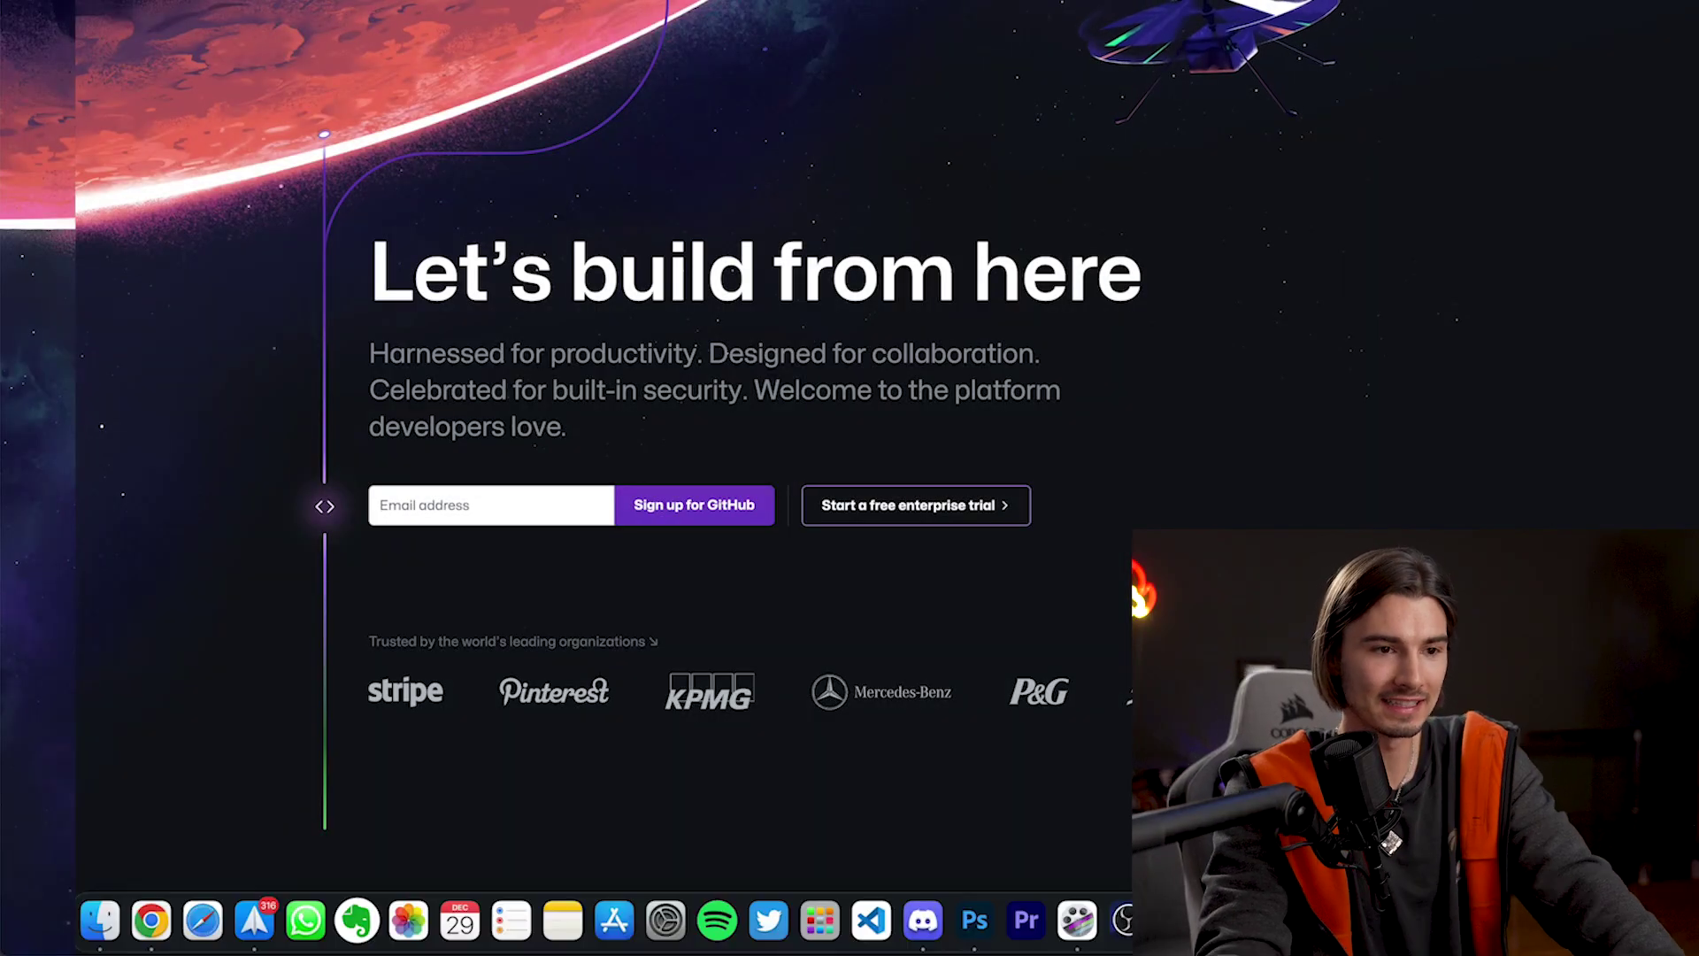
Step: Back in Discord, prompt /imagine with the GitHub screenshot link plus 'puppy rescue, website, ui, ux'
left_click(923, 920)
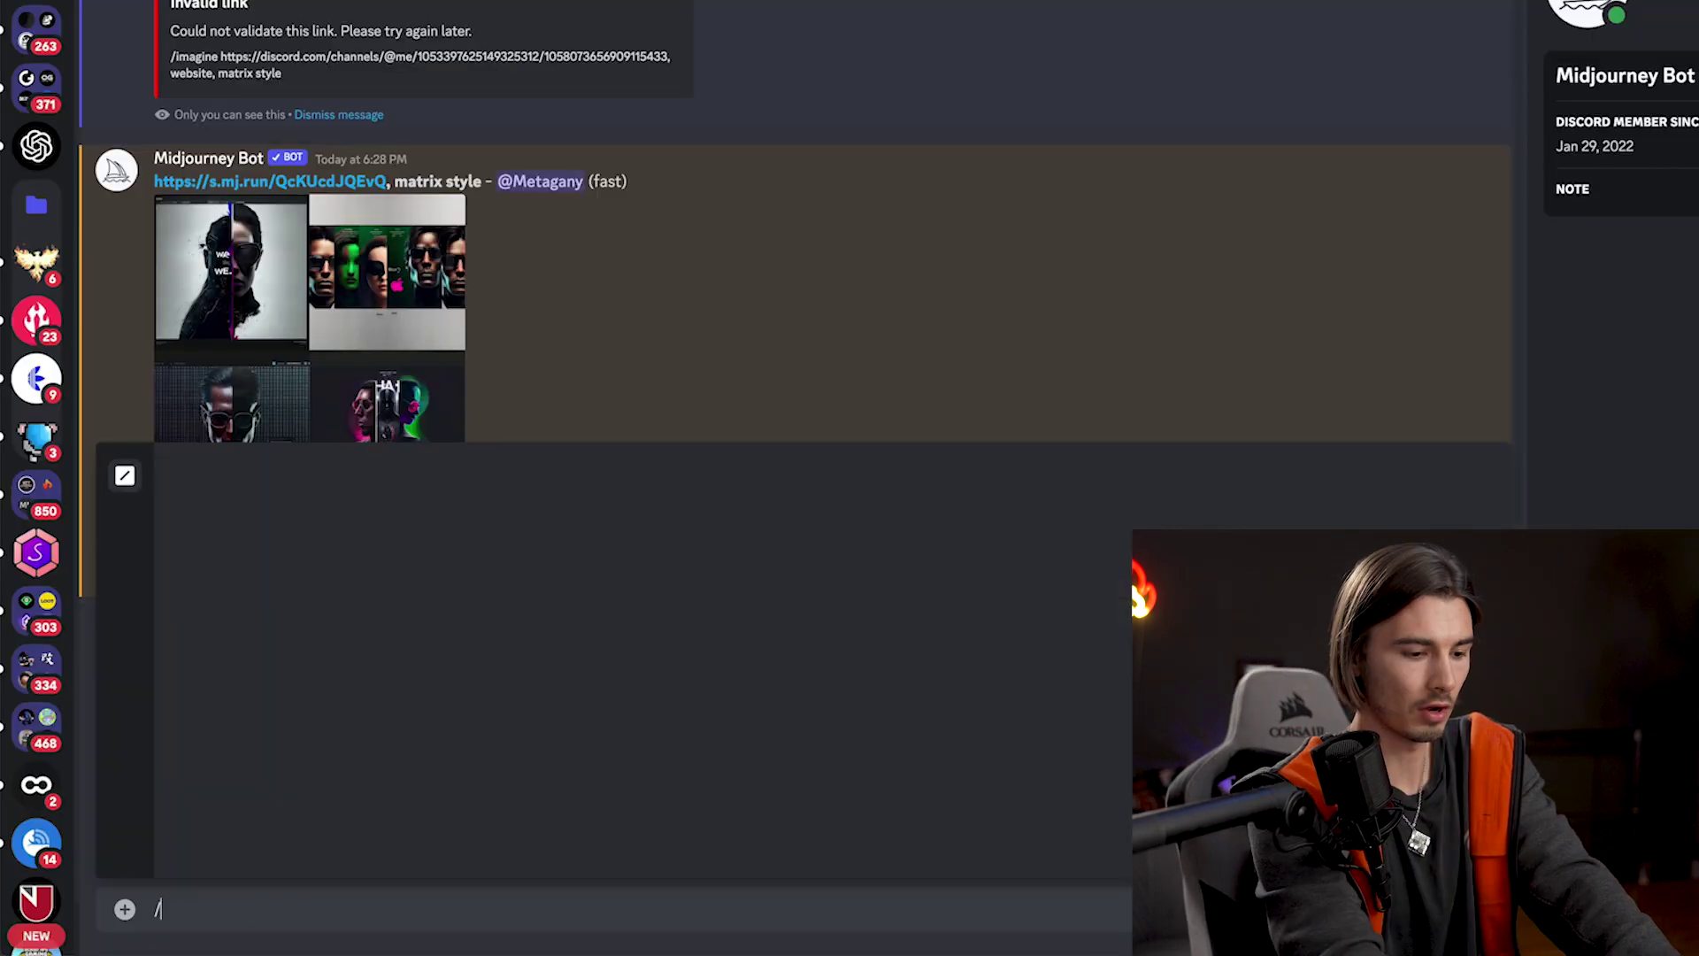
type("/imag")
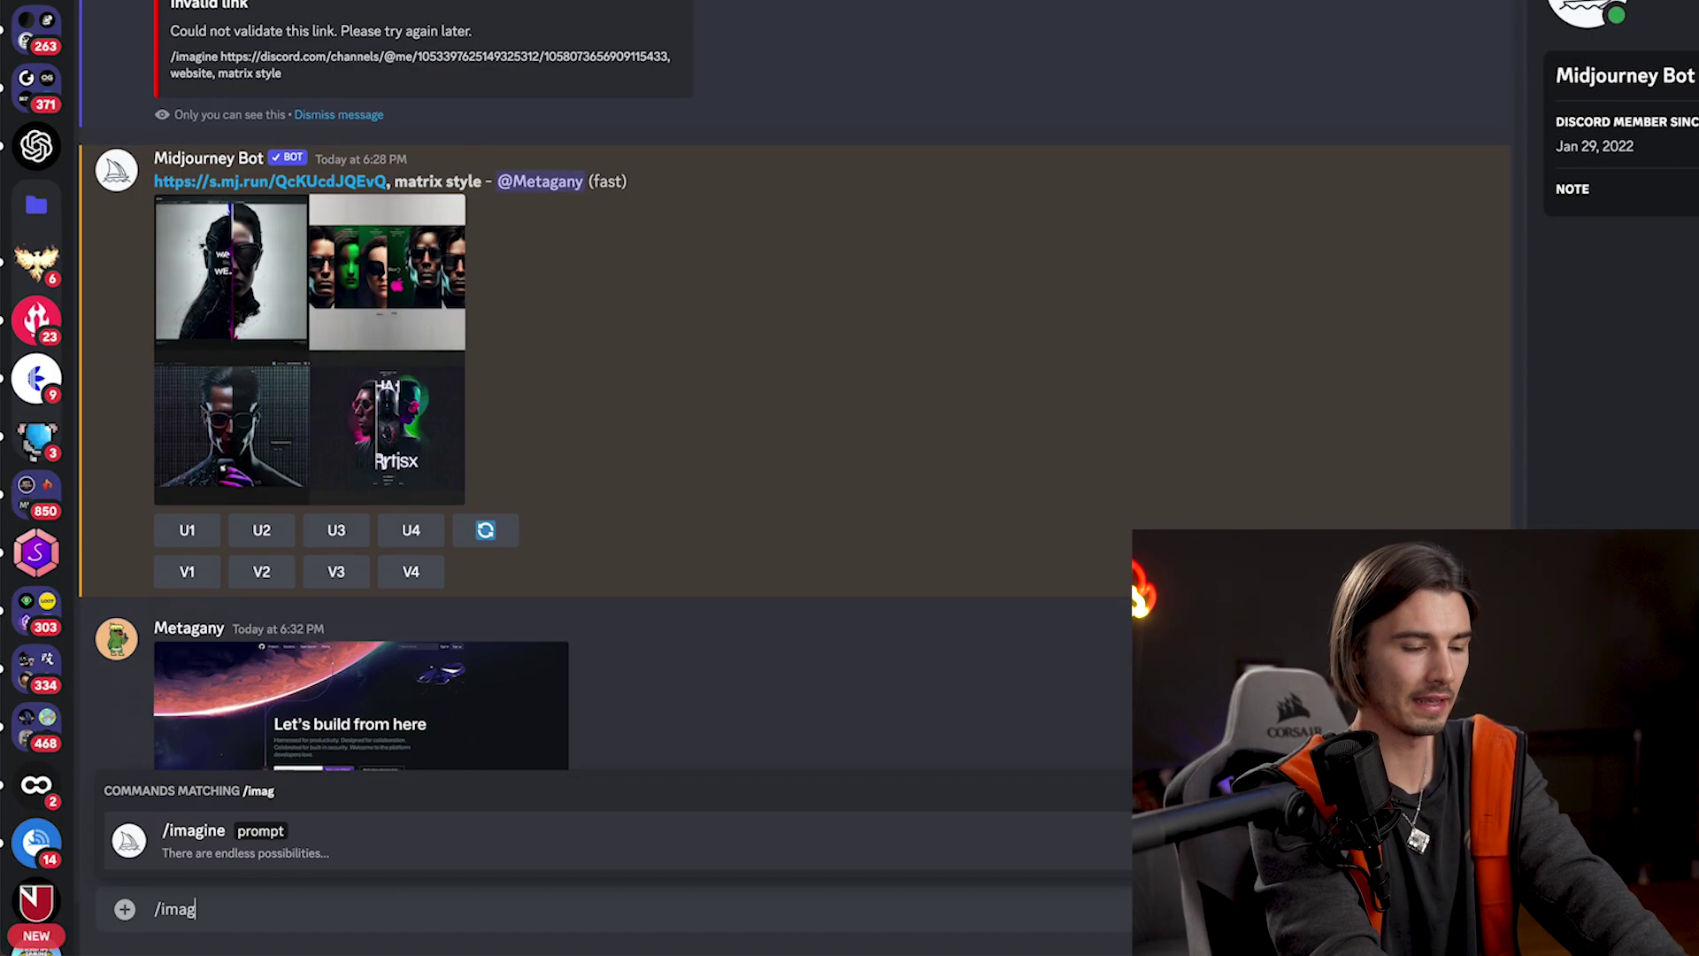
key("Tab")
key("super+v")
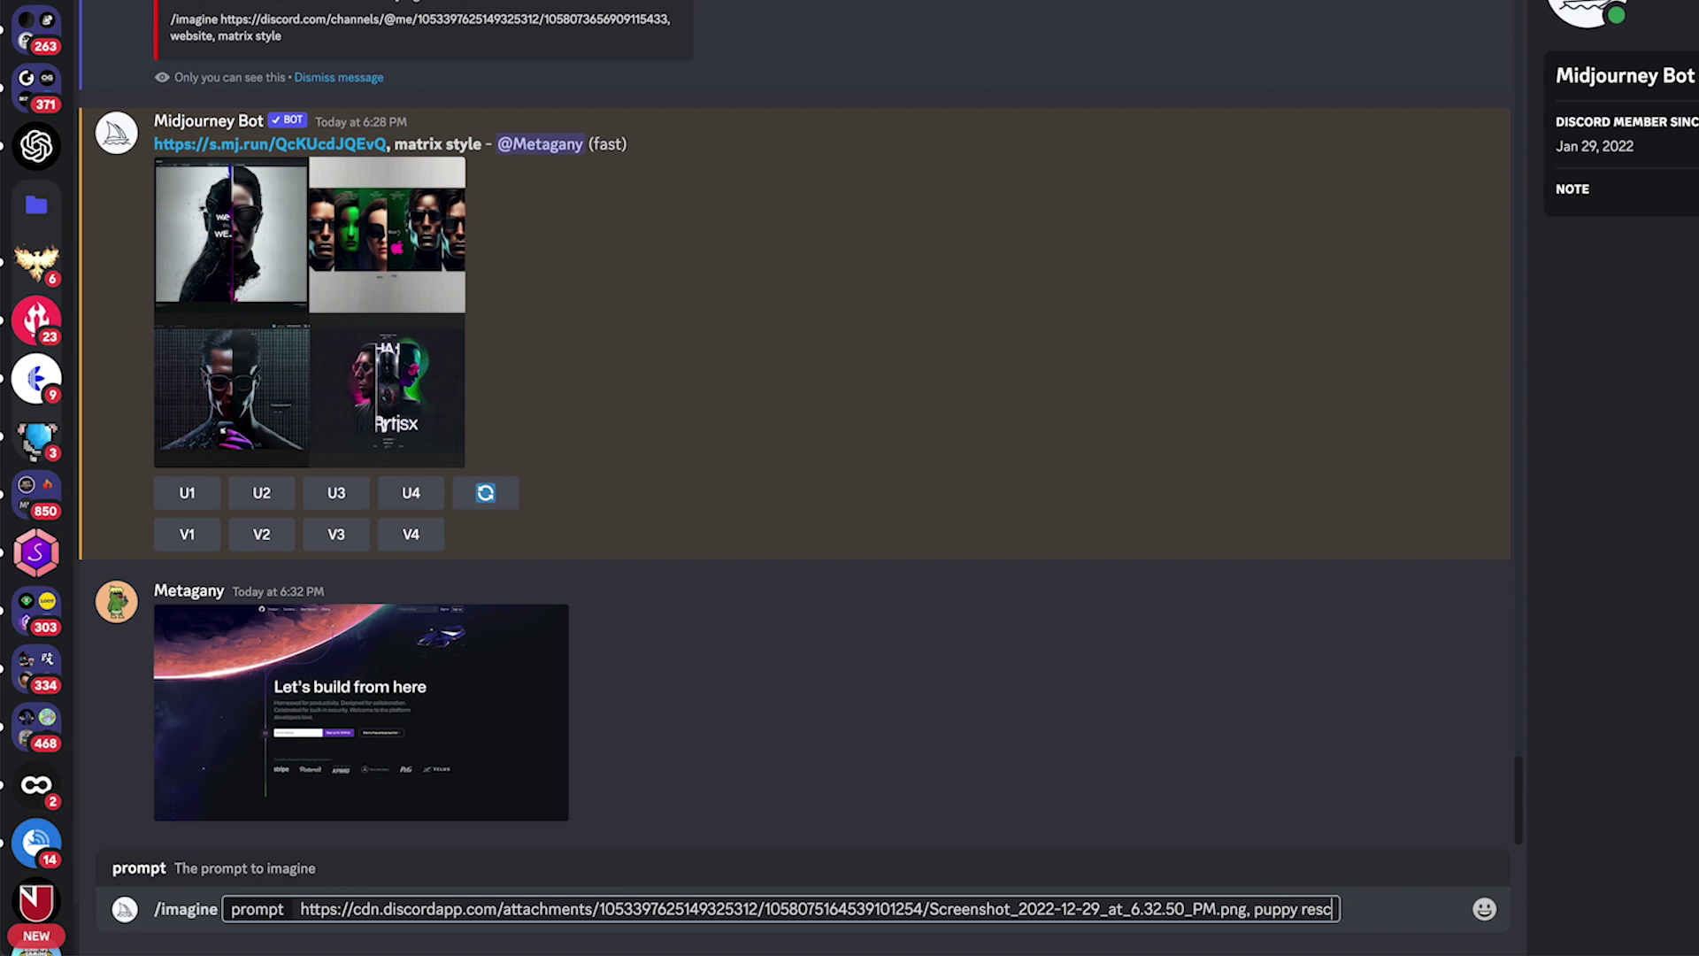
type(", puppy rescue, website, ui, ux")
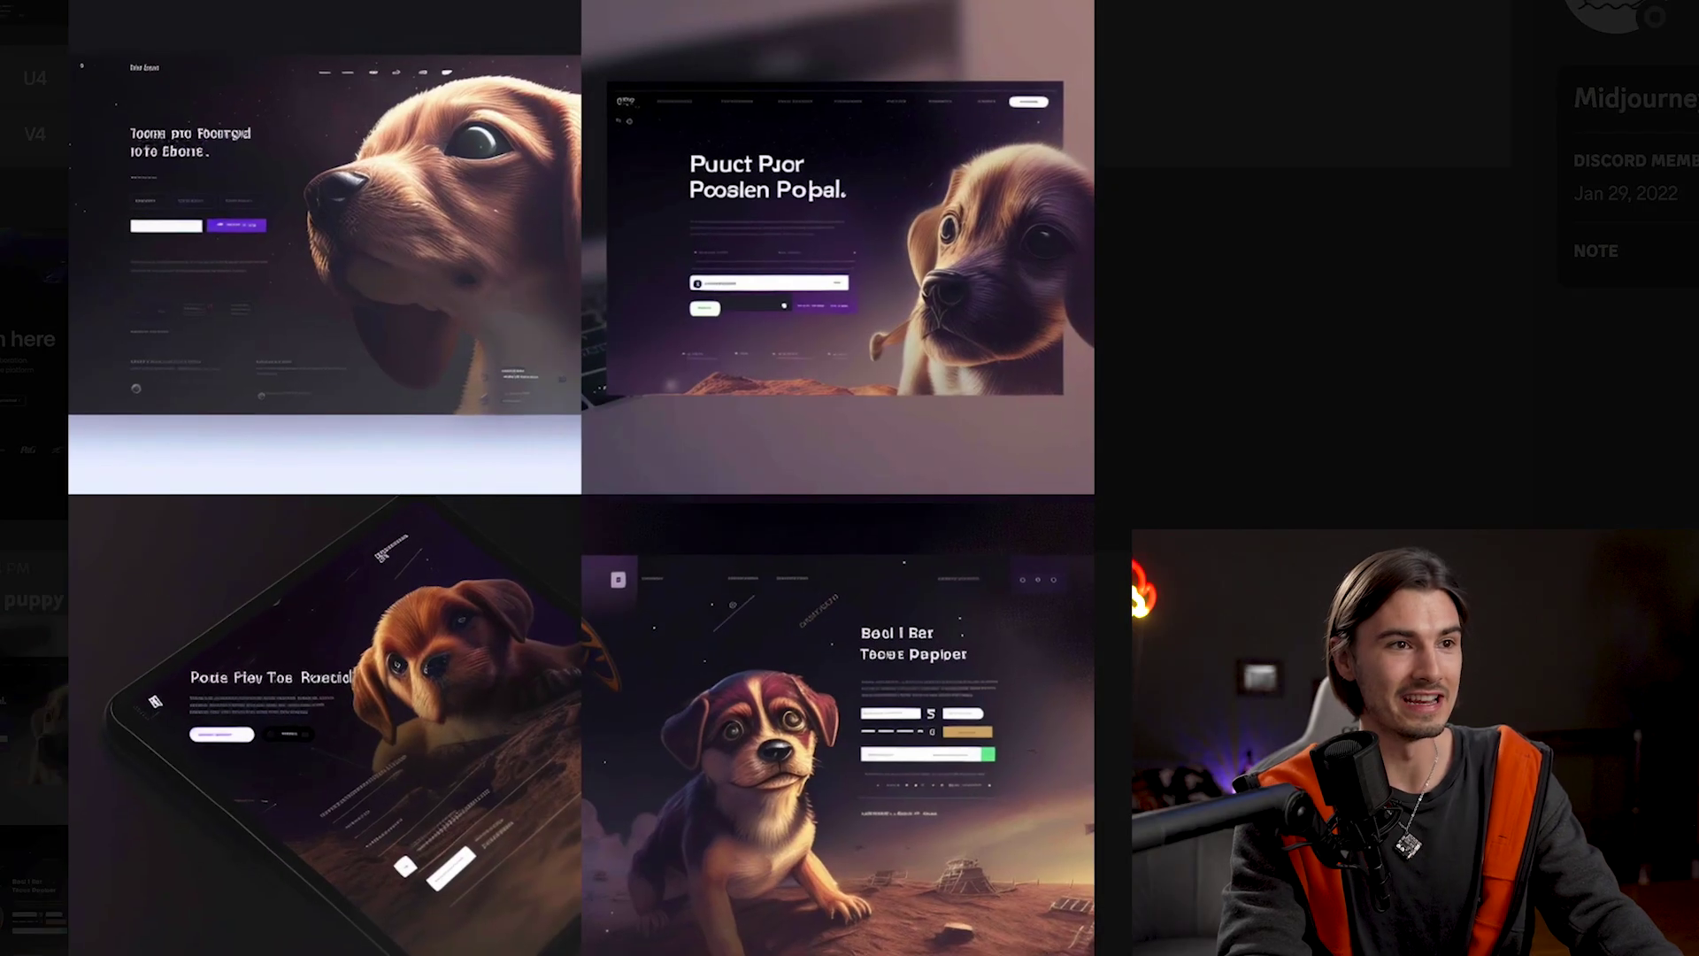